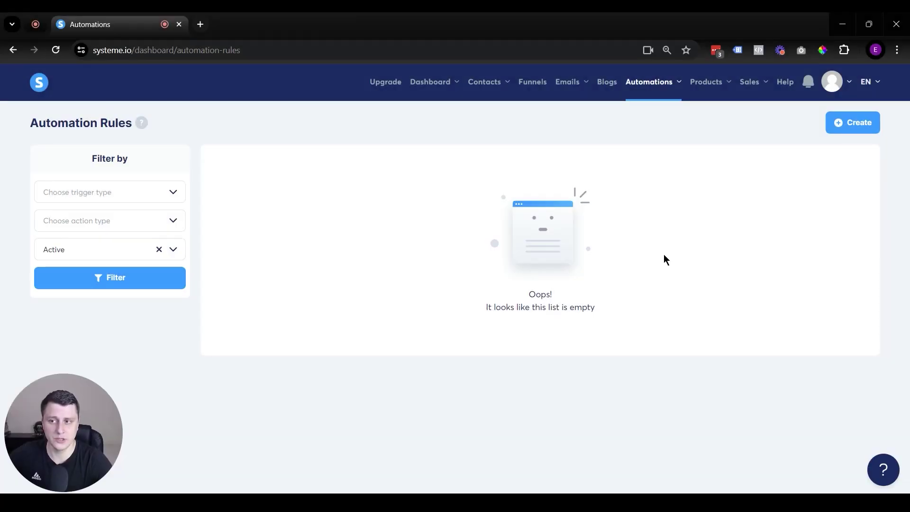
- Start a new automation rule from the Automation Rules page's Create button
mouse_move(652, 90)
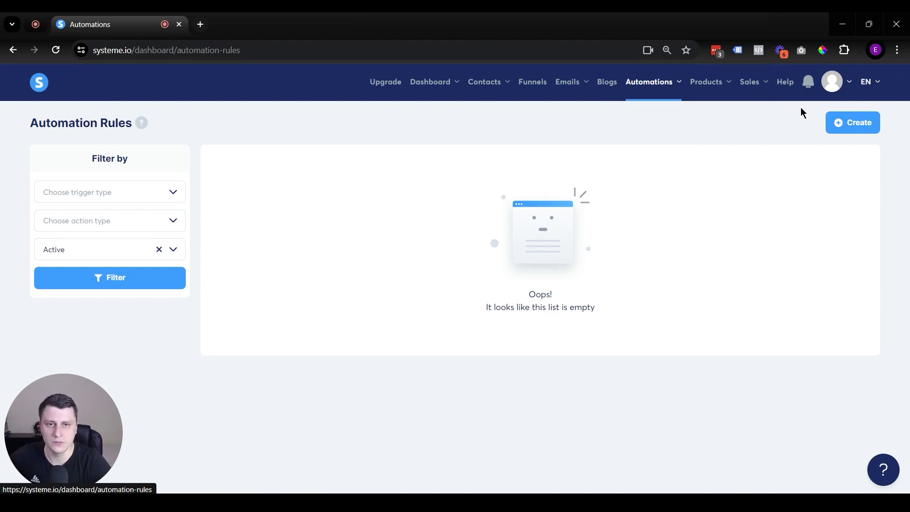
click(858, 124)
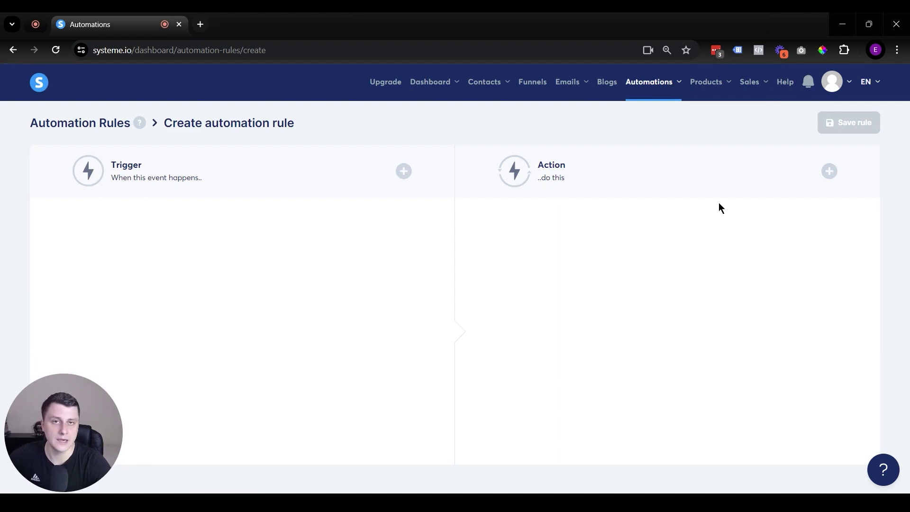
- Highlight and then deselect the trigger and action description texts
drag(183, 189, 124, 204)
click(185, 197)
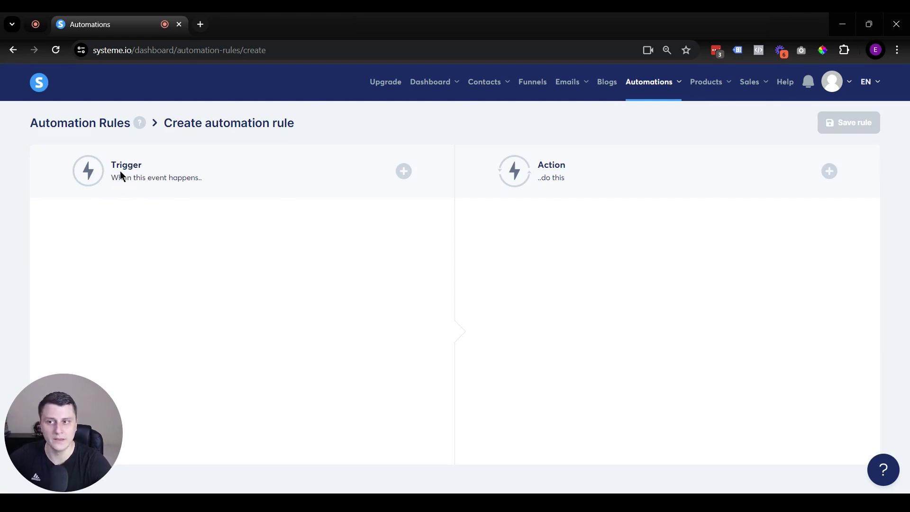
drag(540, 163, 584, 192)
click(588, 197)
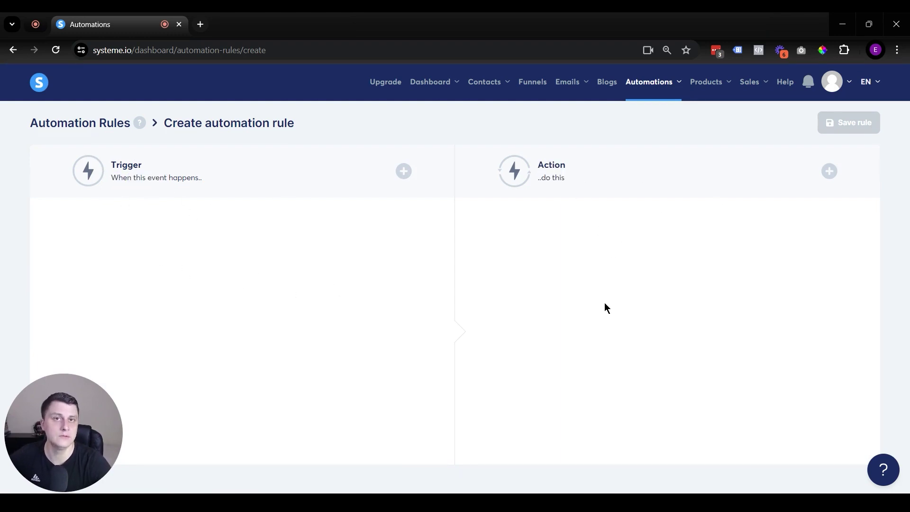
- Bring up the Add trigger list and scroll through the available trigger types
click(403, 171)
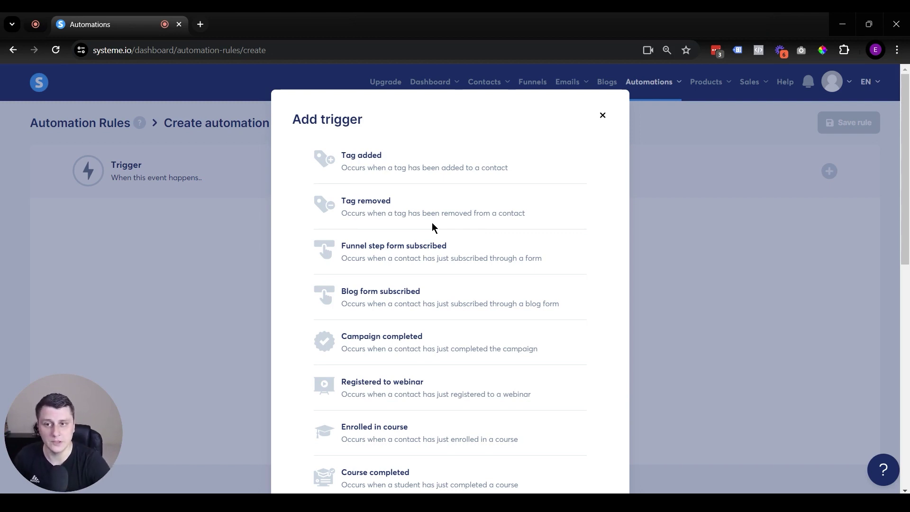
scroll(302, 172, down, 1)
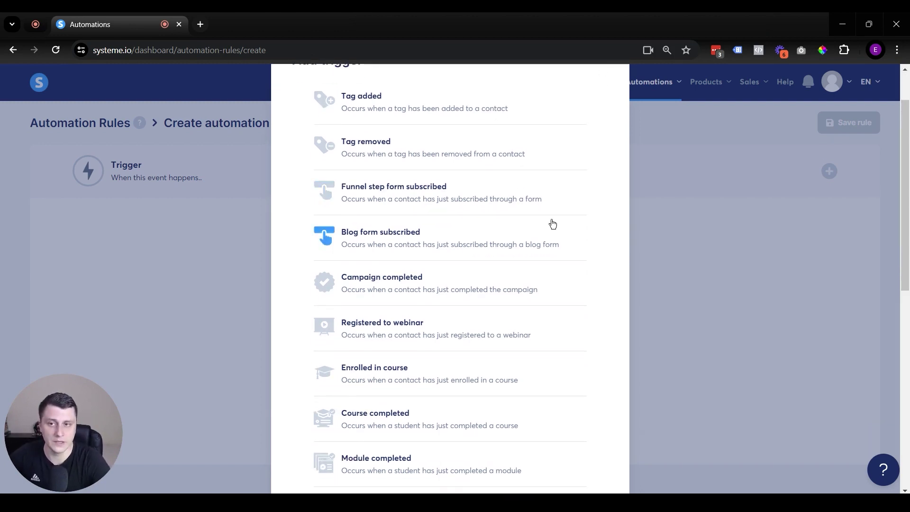
scroll(553, 224, up, 1)
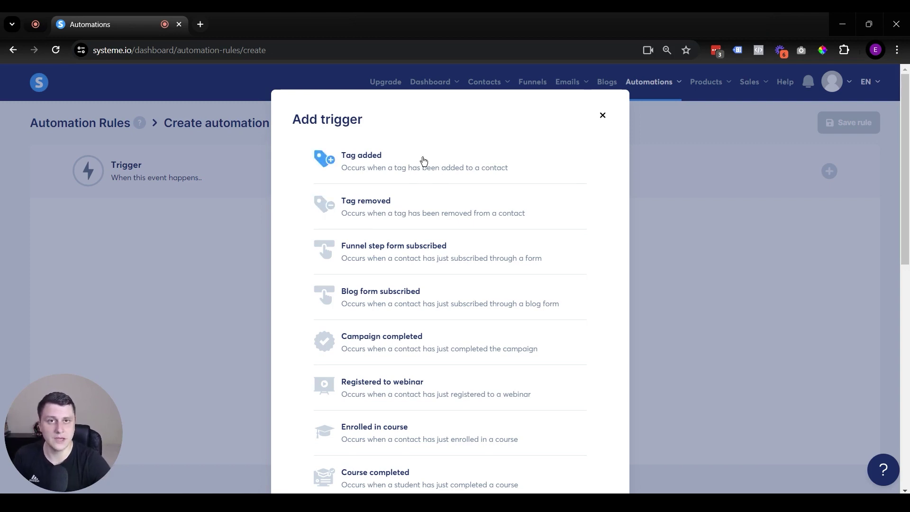
scroll(569, 209, down, 2)
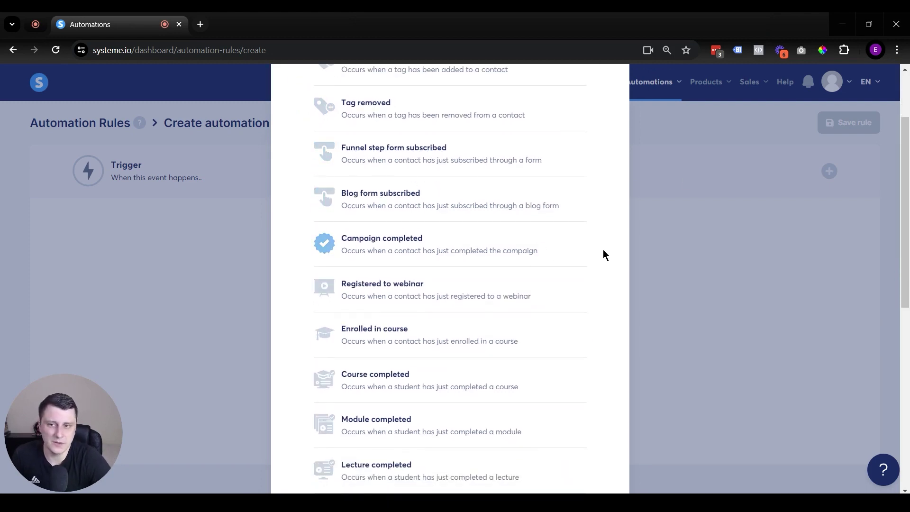
middle_click(600, 265)
middle_click(603, 287)
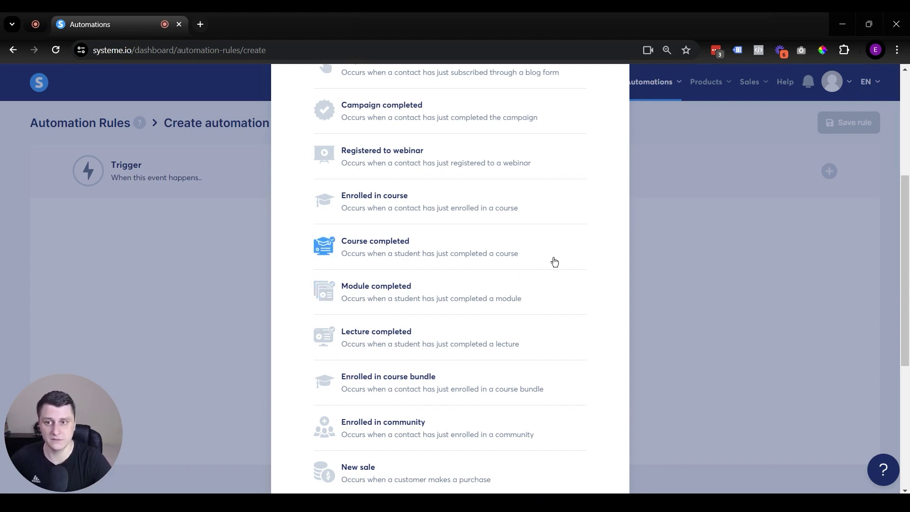
scroll(554, 263, down, 3)
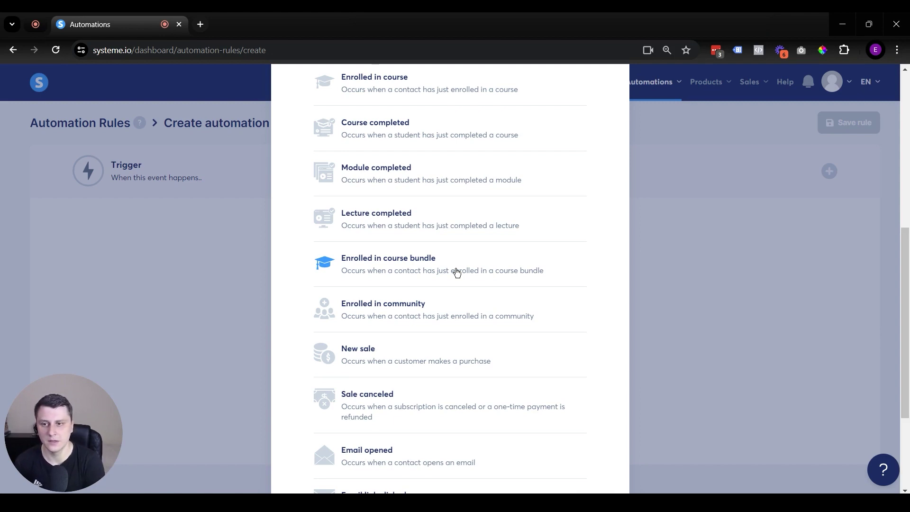
scroll(457, 272, down, 1)
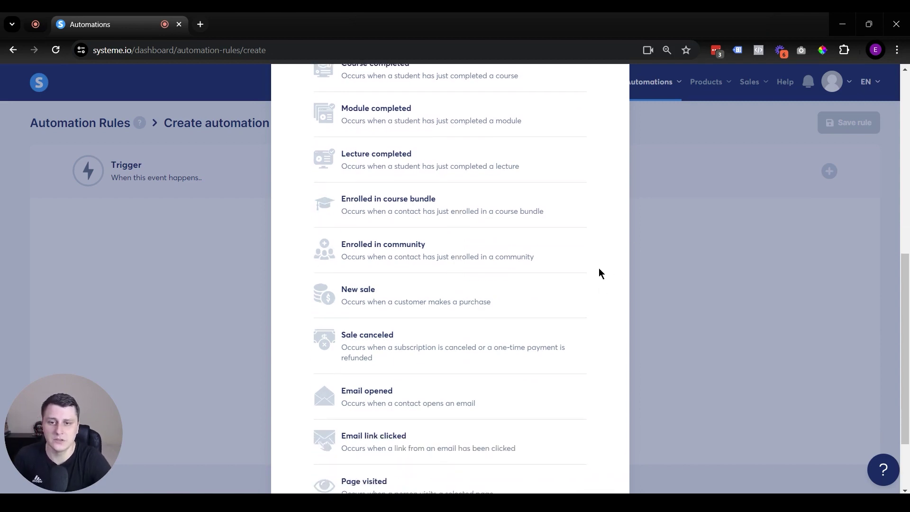
scroll(599, 270, down, 2)
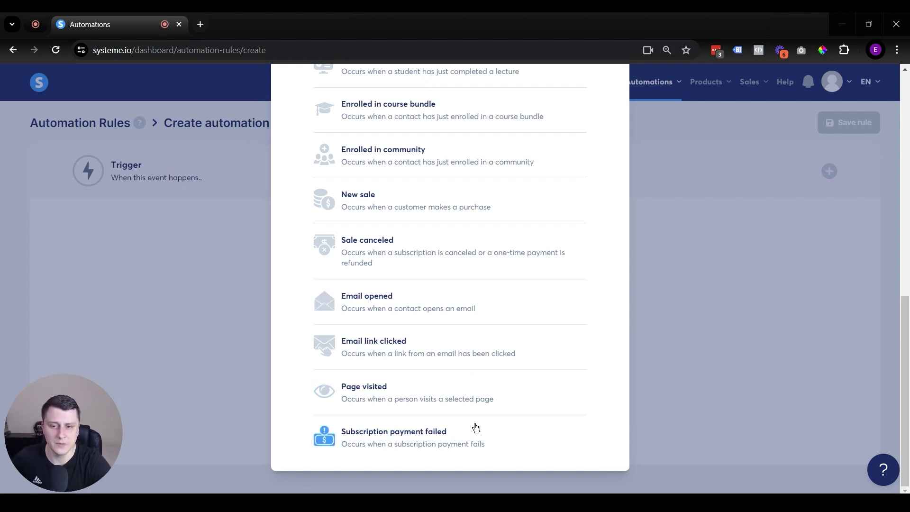
scroll(512, 319, up, 10)
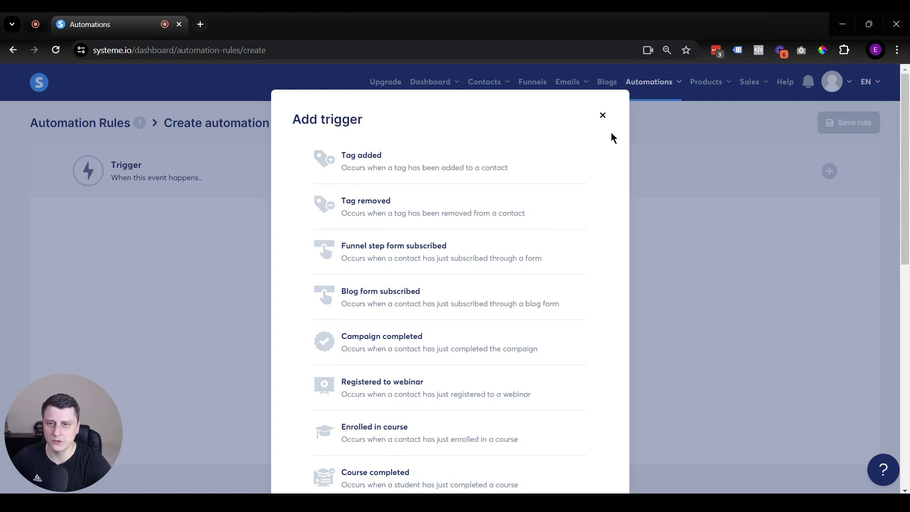
- Close the trigger list and browse the rule actions, from Add a tag to Send webhook
click(603, 115)
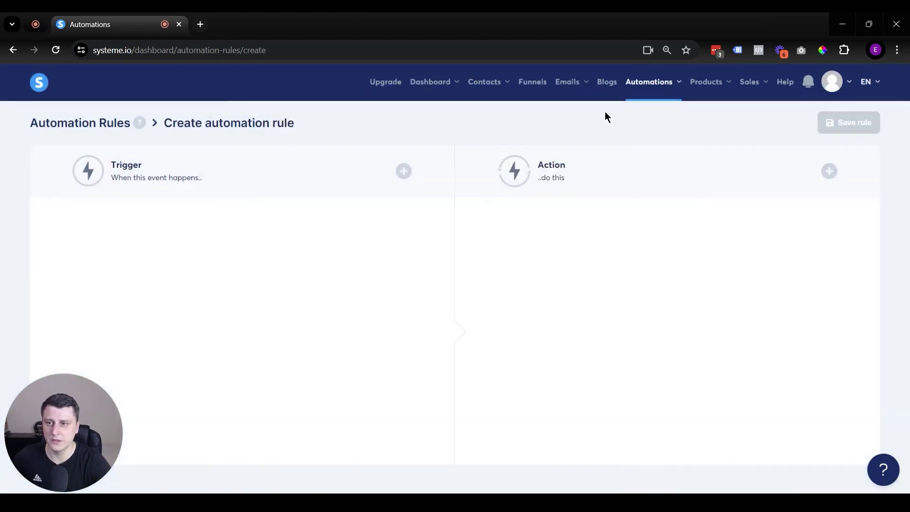
click(830, 171)
scroll(526, 279, down, 6)
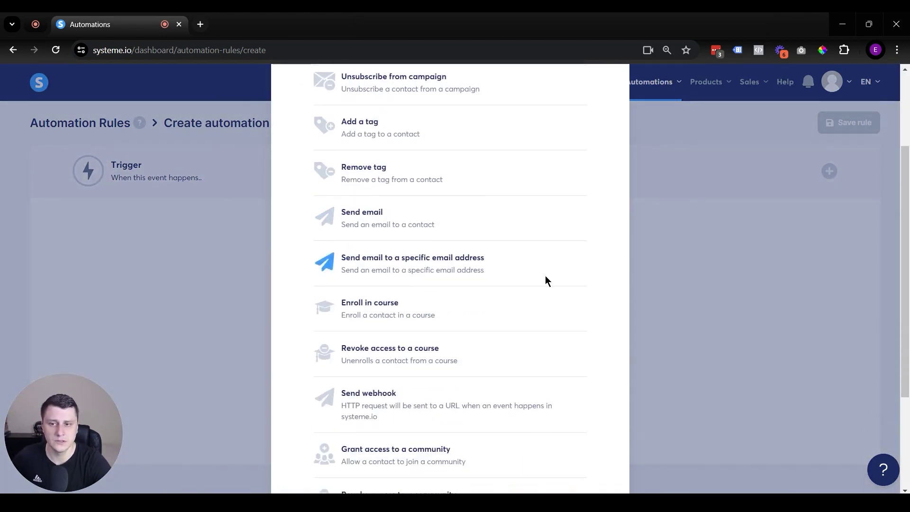
scroll(506, 342, up, 6)
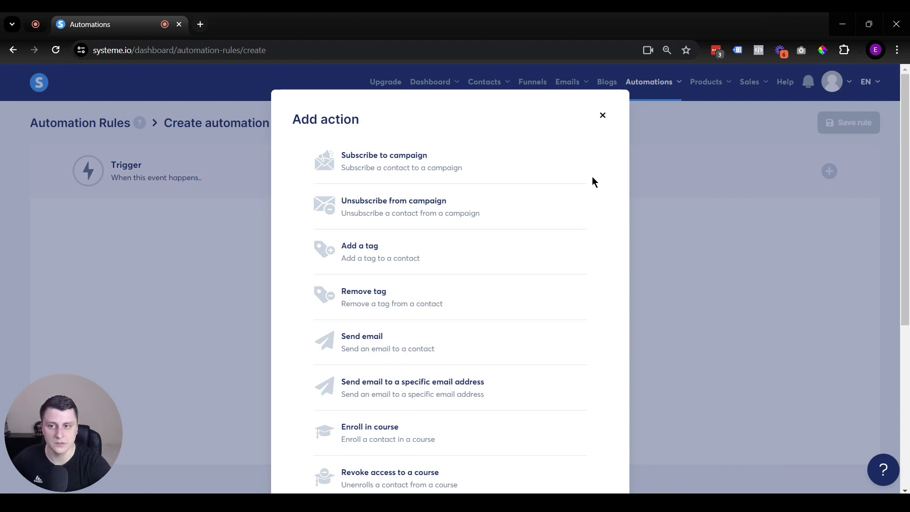
scroll(587, 219, down, 1)
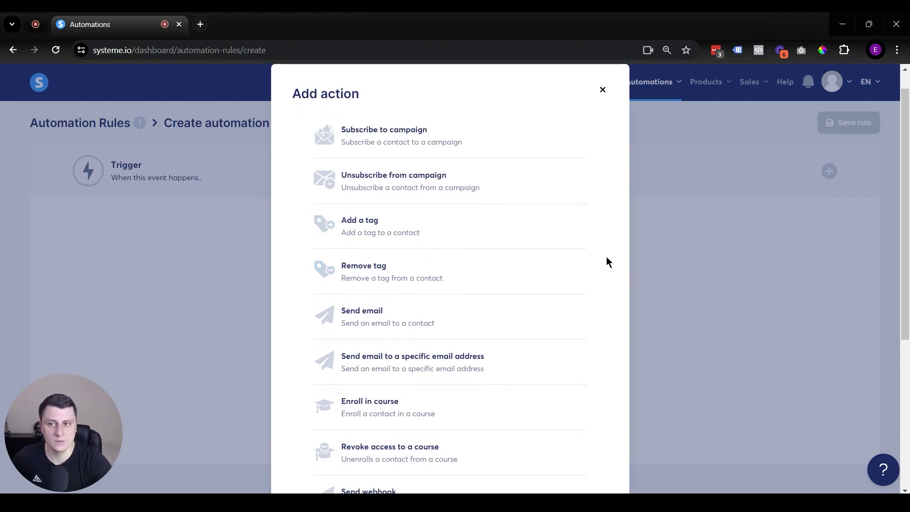
scroll(590, 273, down, 2)
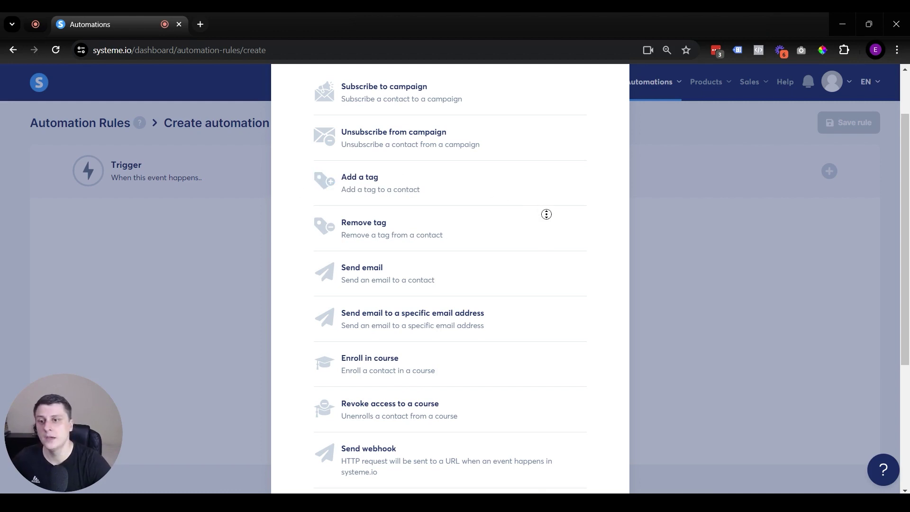
scroll(546, 214, down, 1)
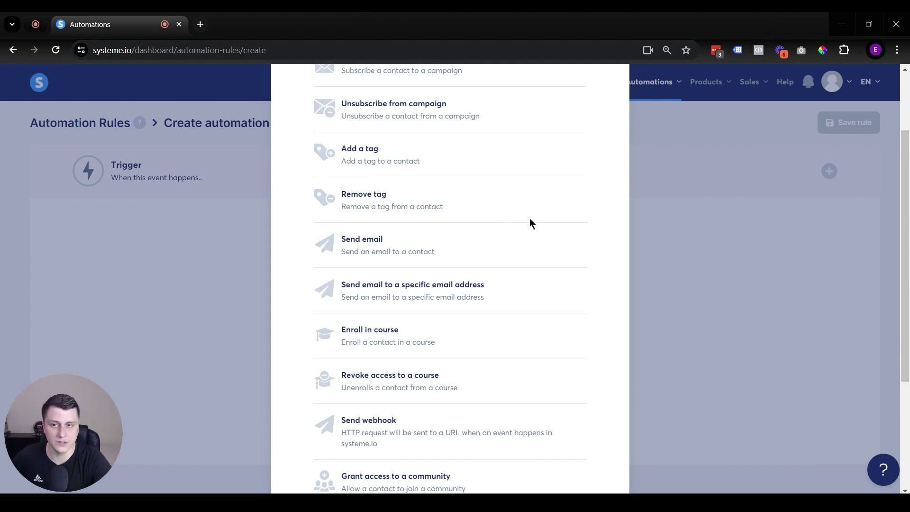
scroll(532, 239, down, 1)
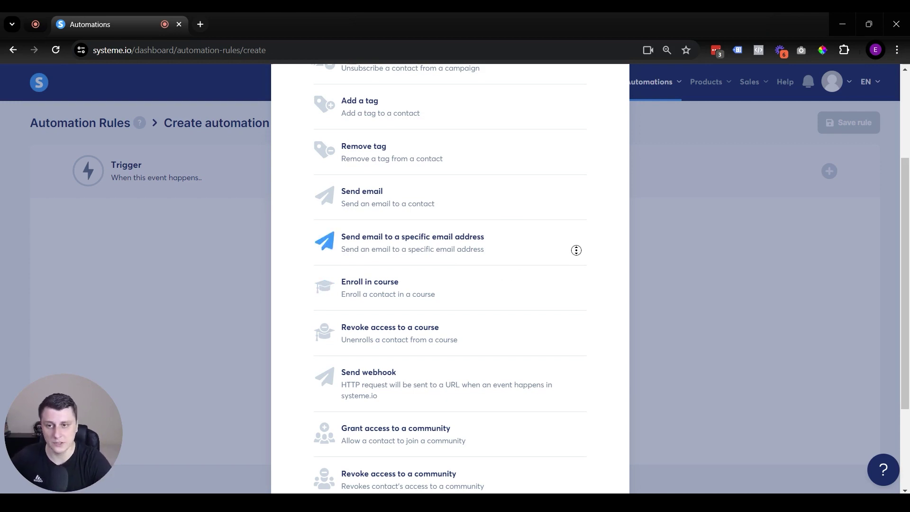
scroll(545, 260, down, 1)
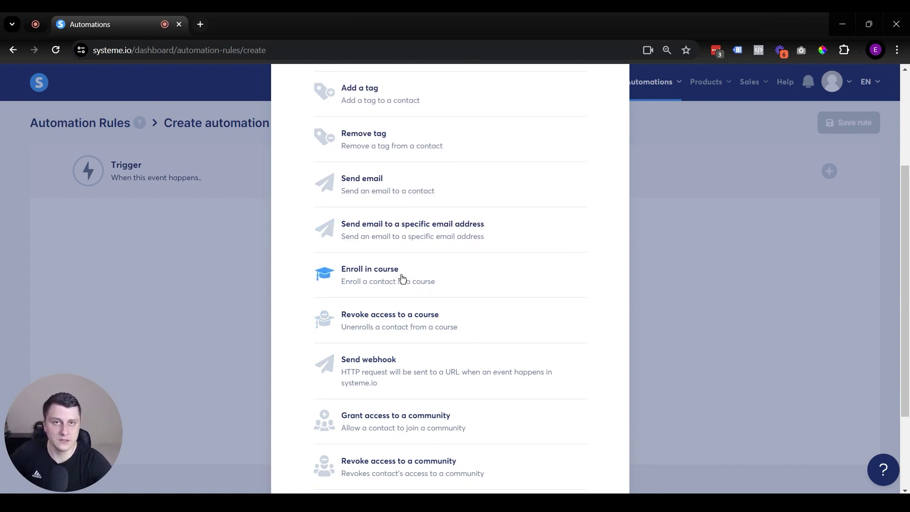
scroll(550, 294, down, 2)
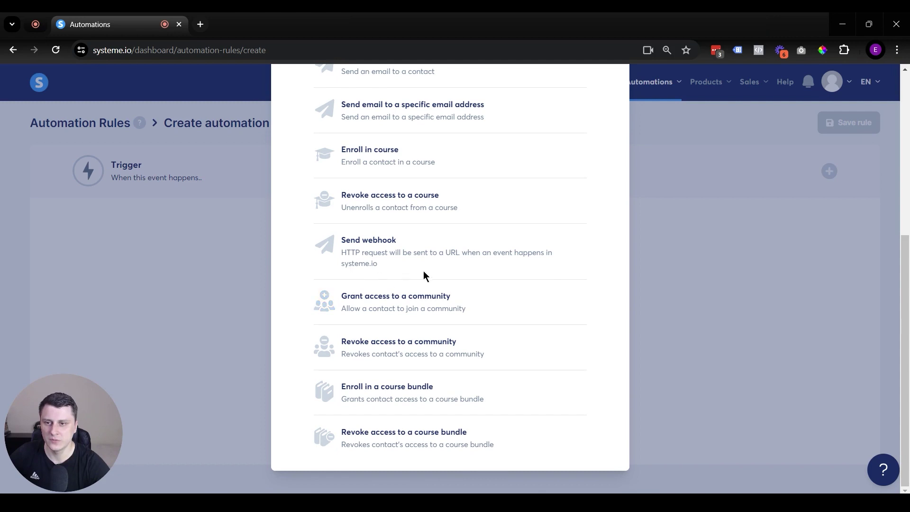
scroll(583, 275, up, 1)
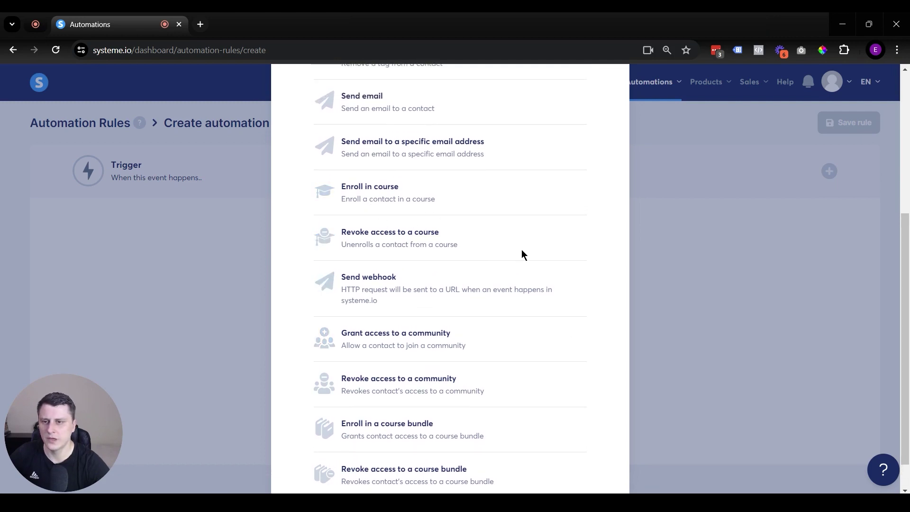
scroll(553, 246, down, 1)
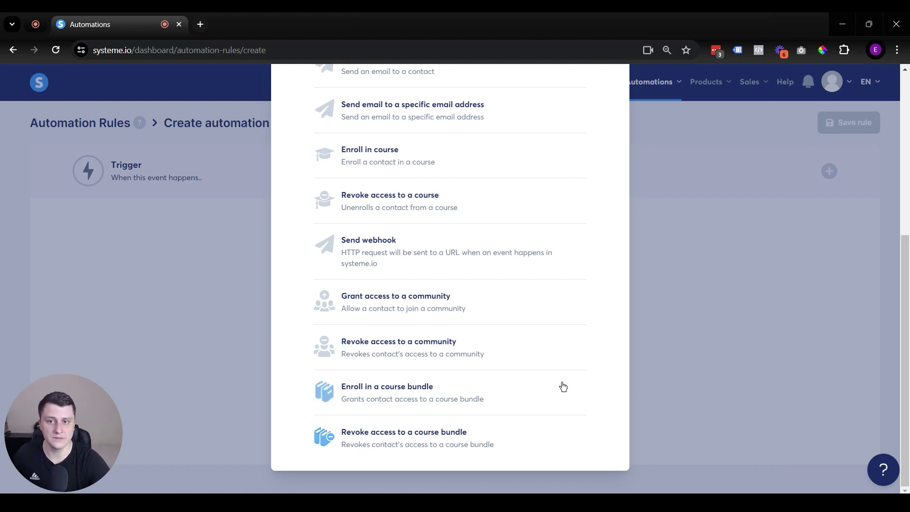
scroll(562, 421, up, 6)
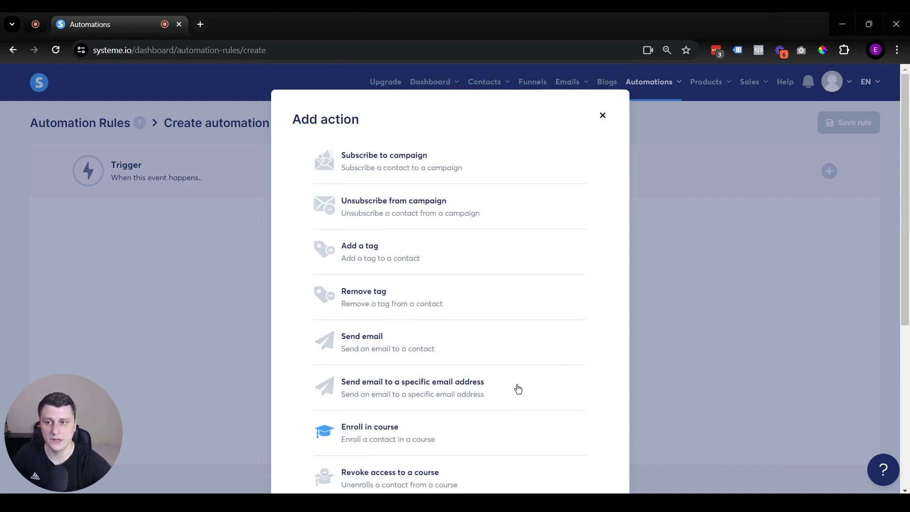
click(602, 116)
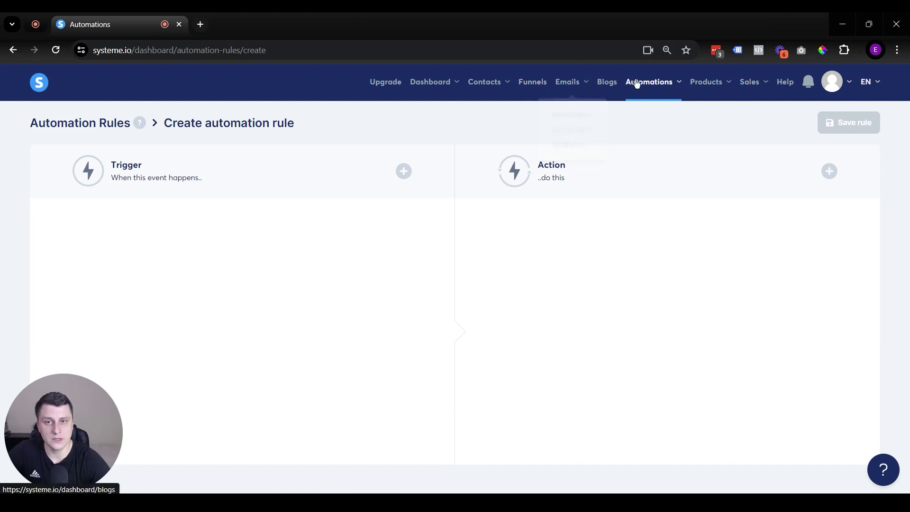
- Inspect the empty automation rules of the [SMF] Basic sales page funnel, then return to Funnels
click(534, 88)
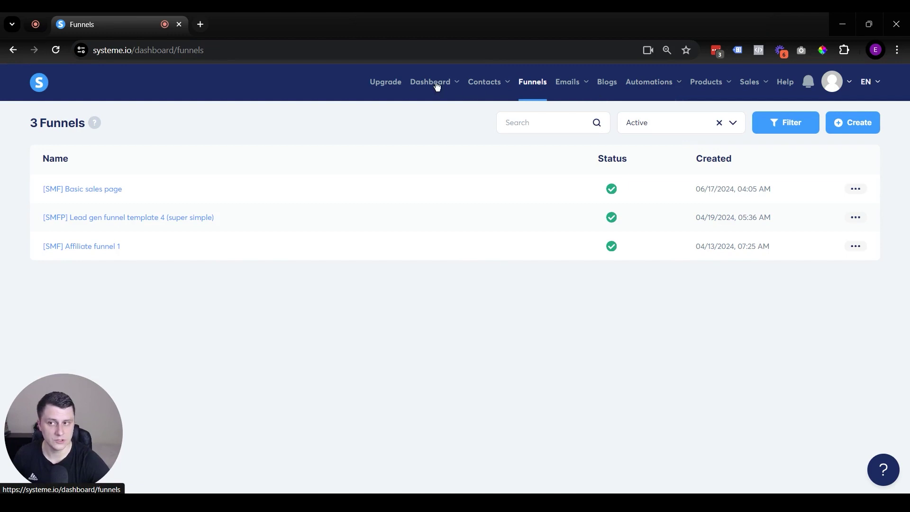
click(46, 190)
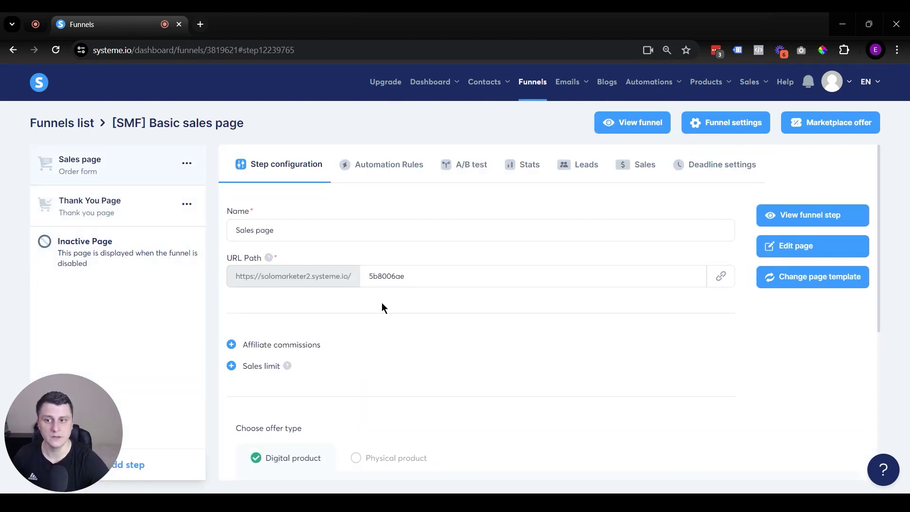
click(368, 167)
click(542, 456)
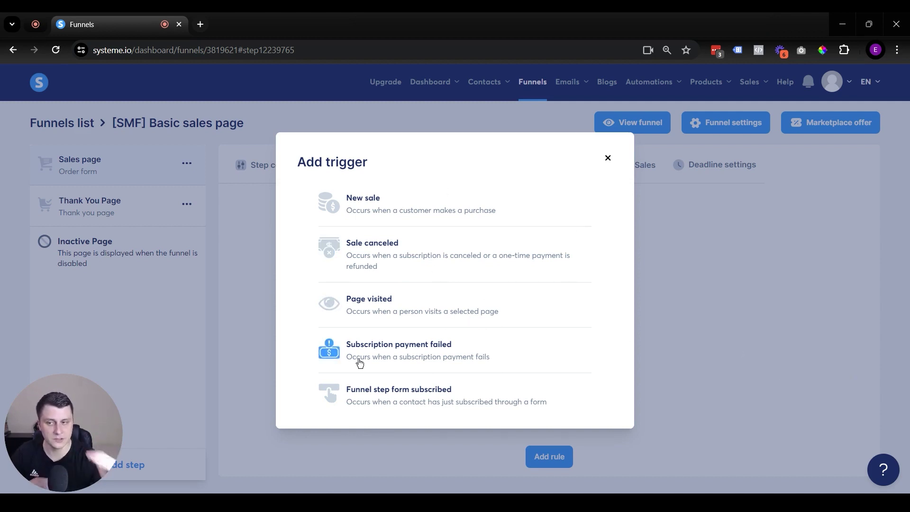
click(607, 157)
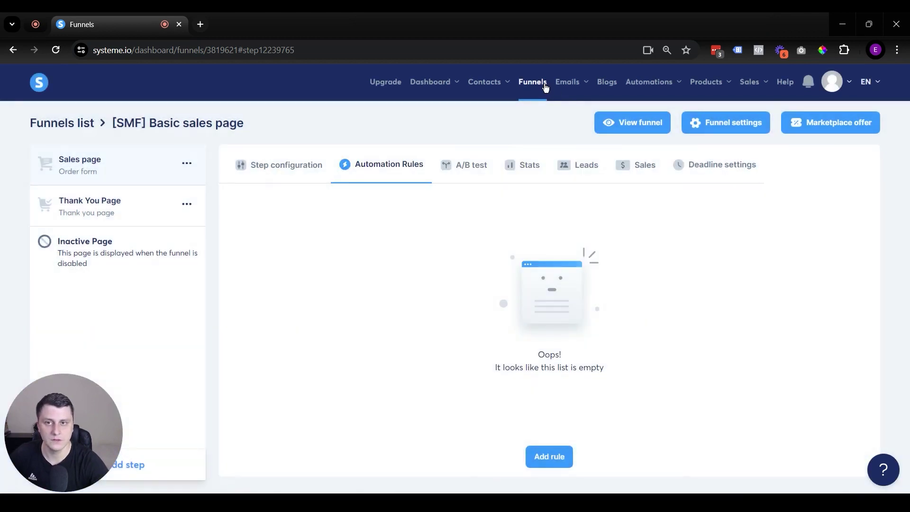
click(544, 84)
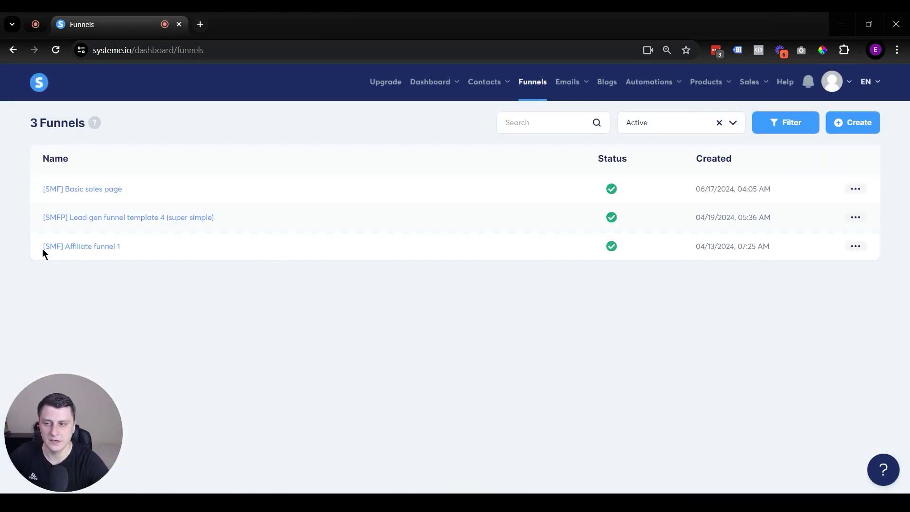
- Inspect the empty Squeeze page automation rules in Lead gen funnel template 4
click(175, 219)
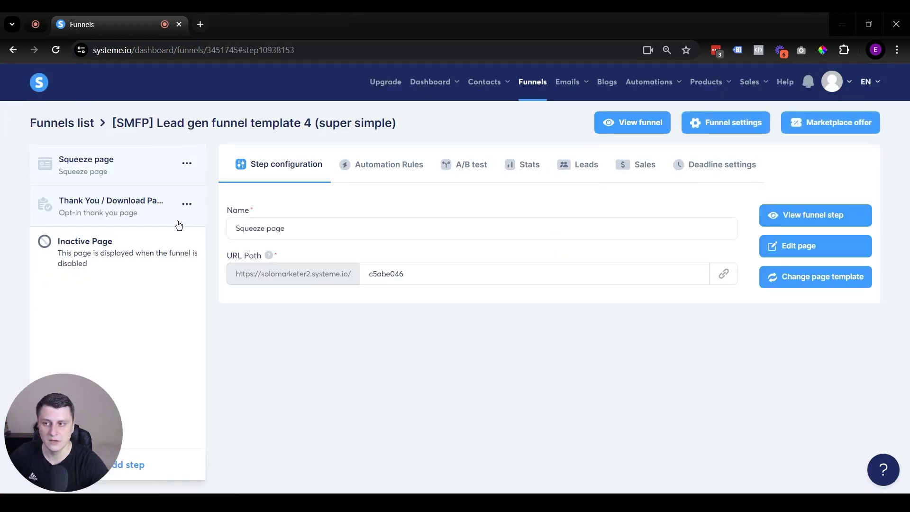
click(391, 179)
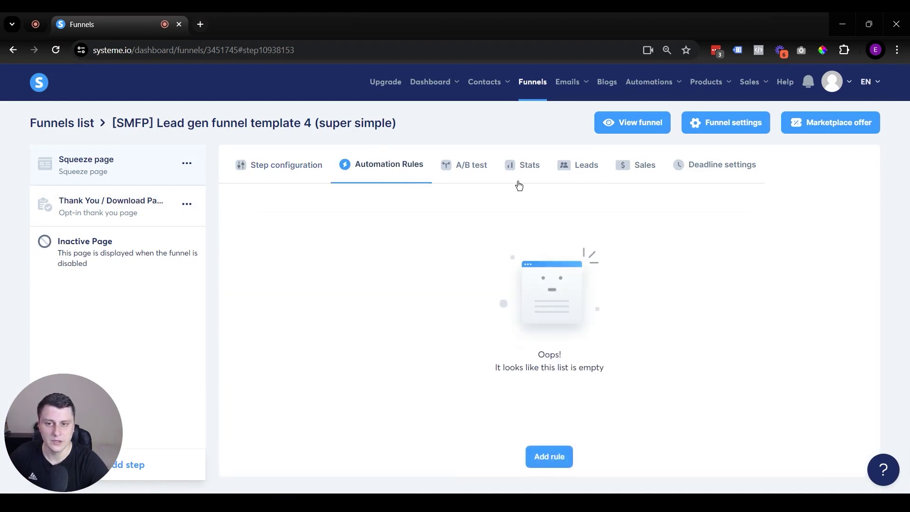
click(561, 455)
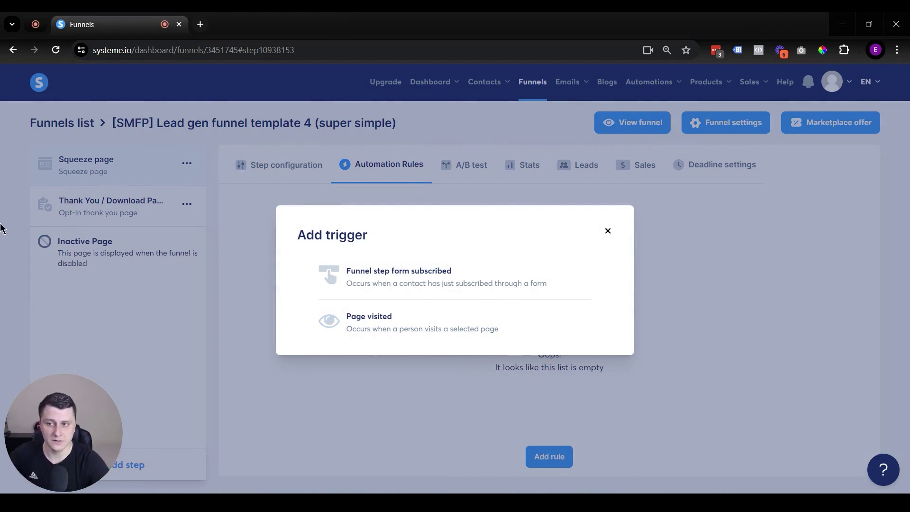
click(609, 232)
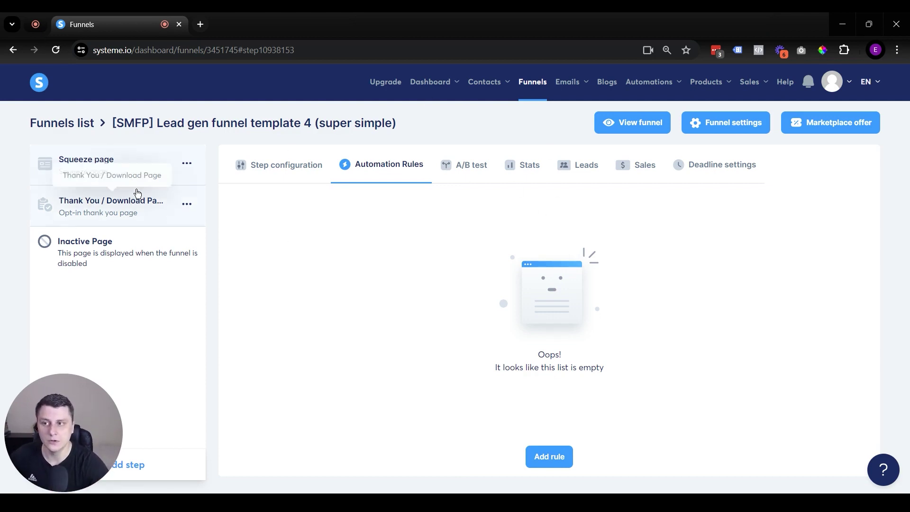
click(264, 170)
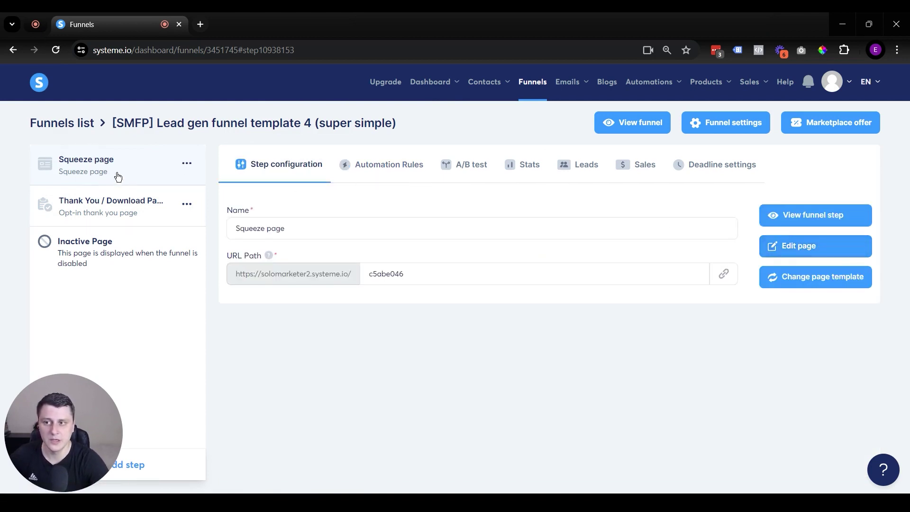
- Edit the squeeze page and select its GET THE BOOK button
click(800, 252)
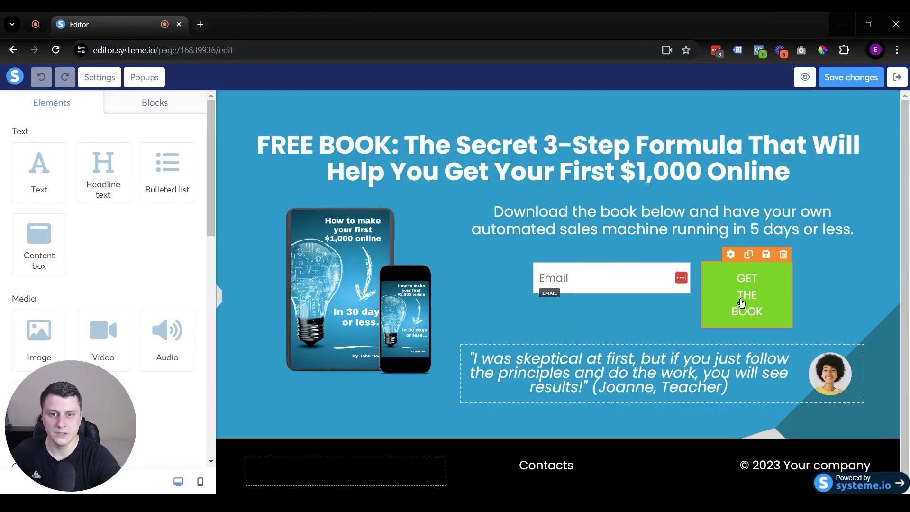
click(768, 313)
click(735, 307)
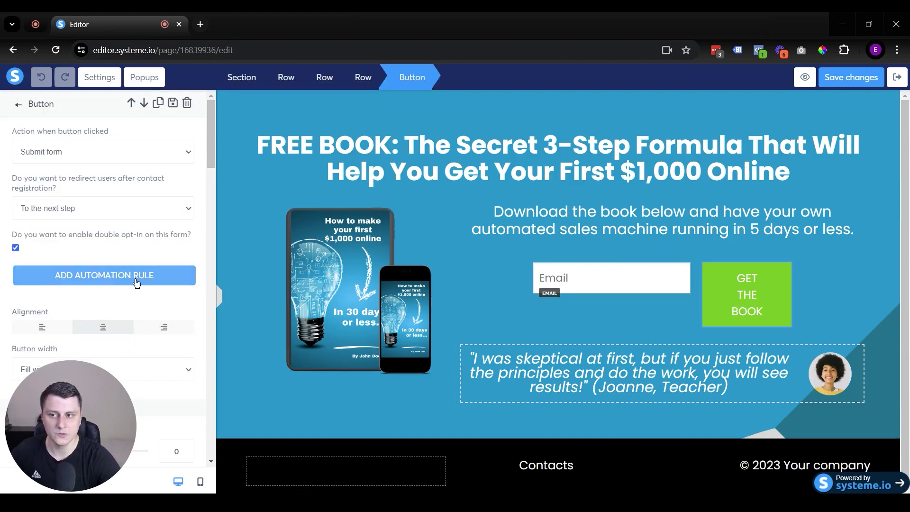
- Browse the button's automation rule actions, close both dialogs unchanged, and exit the editor
click(93, 274)
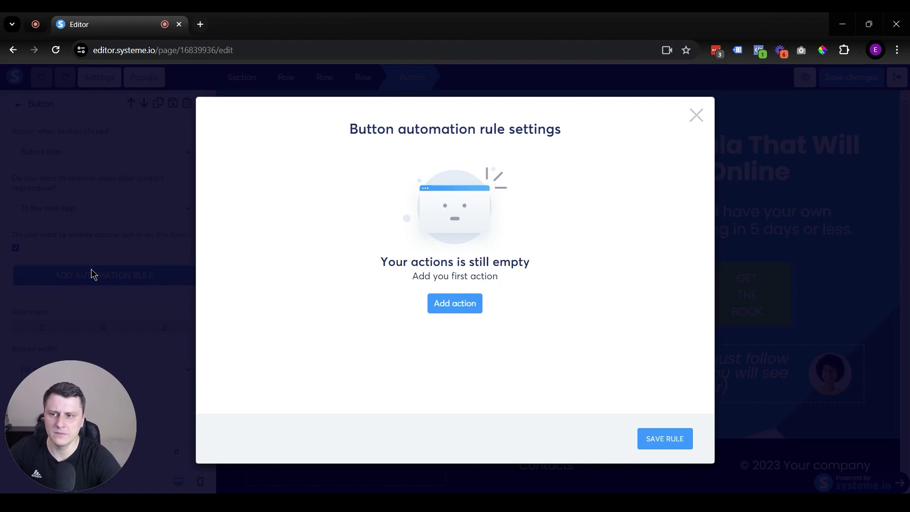
click(476, 304)
scroll(392, 162, down, 2)
scroll(521, 223, up, 2)
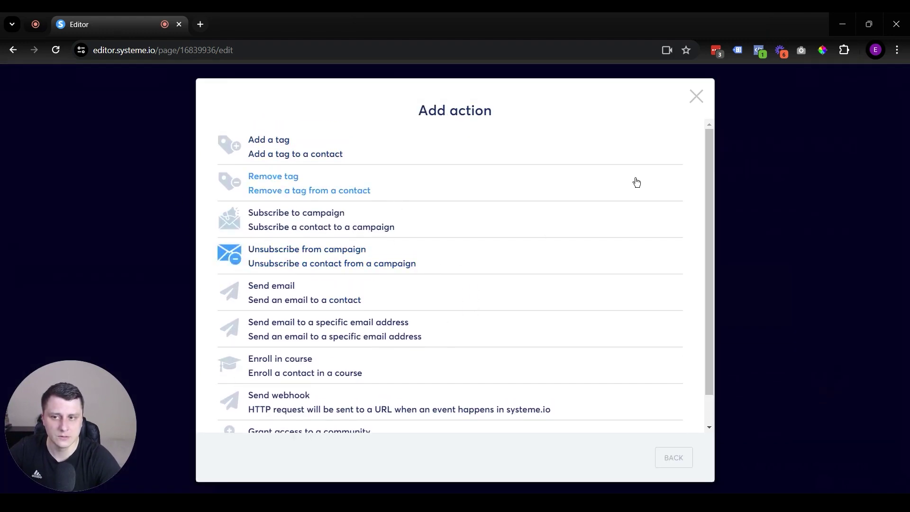
click(696, 97)
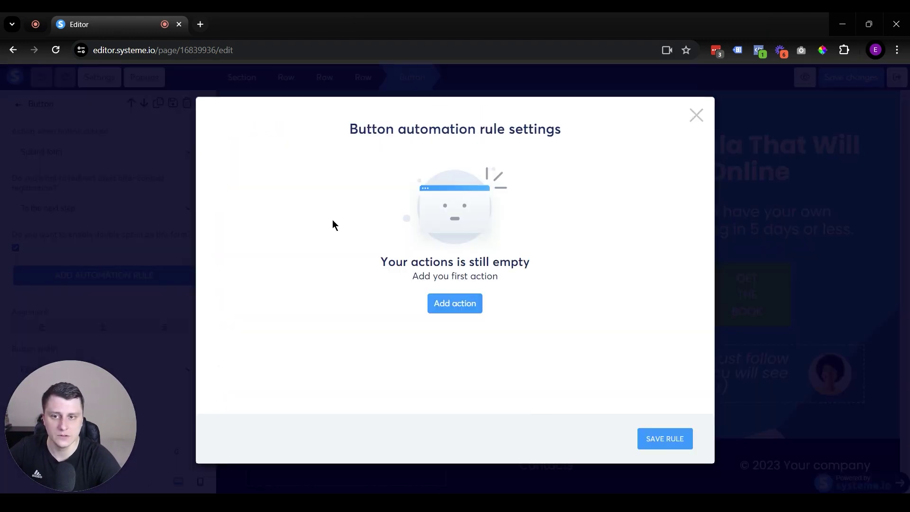
click(696, 116)
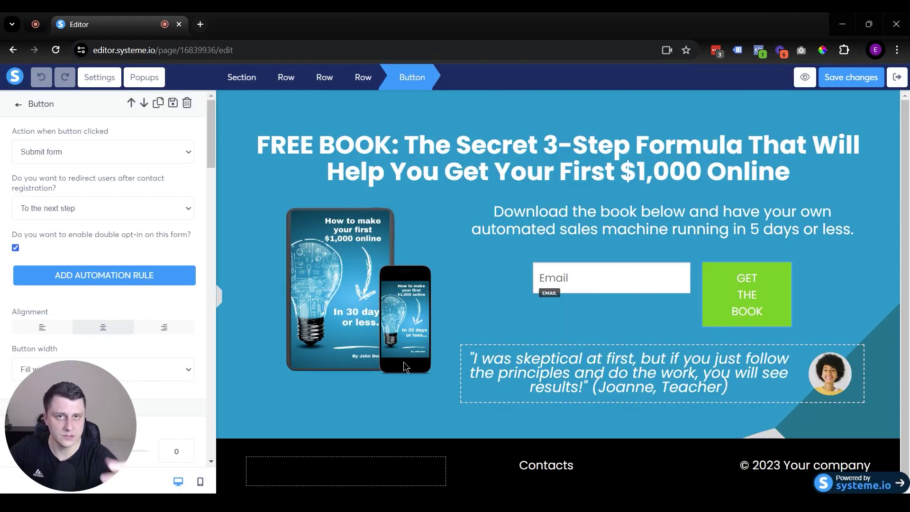
click(897, 77)
mouse_move(645, 97)
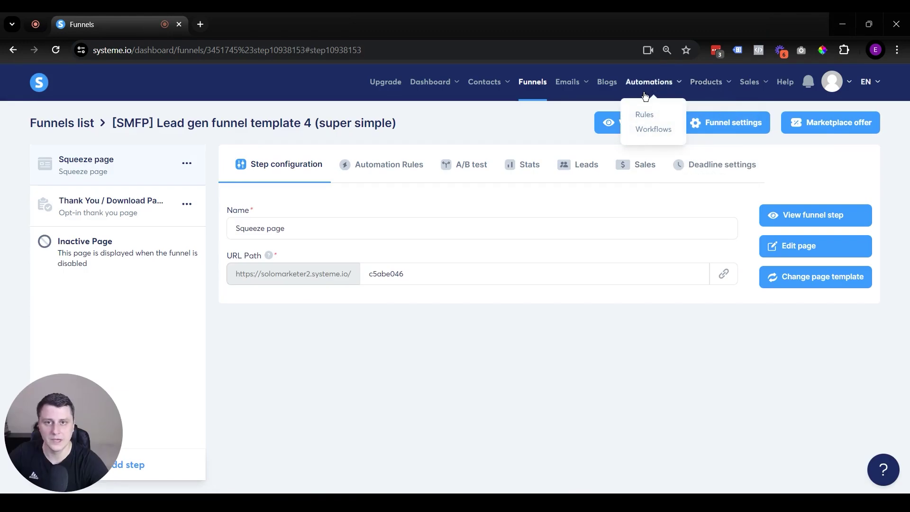
- Create and save a new workflow named TEST on the Workflows page
click(660, 136)
click(855, 124)
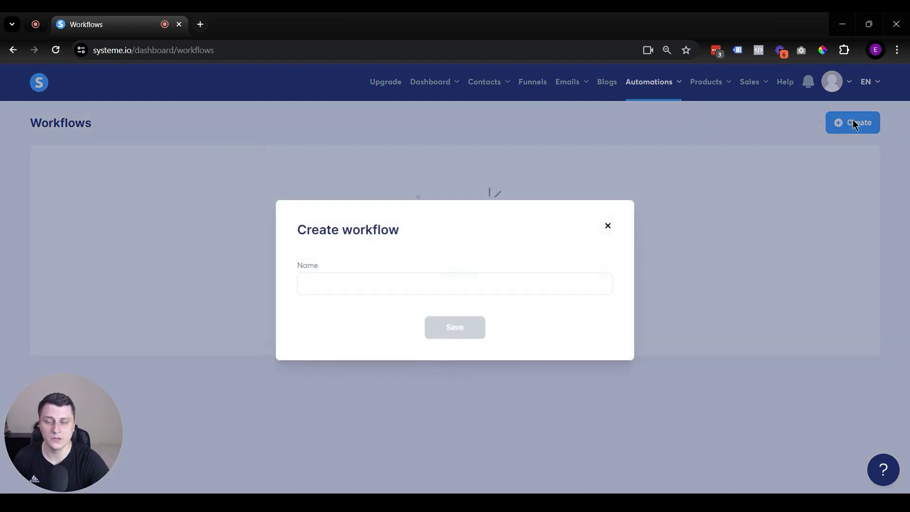
click(353, 283)
text(TEST)
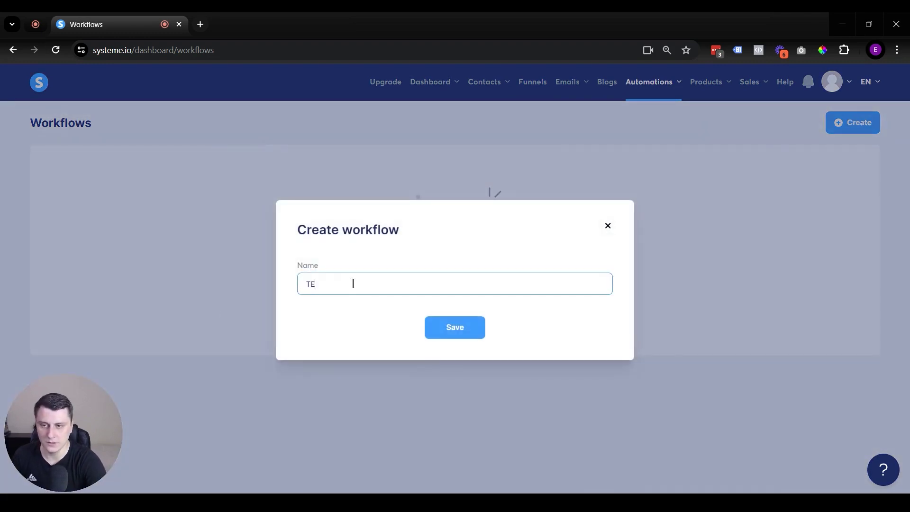
click(439, 335)
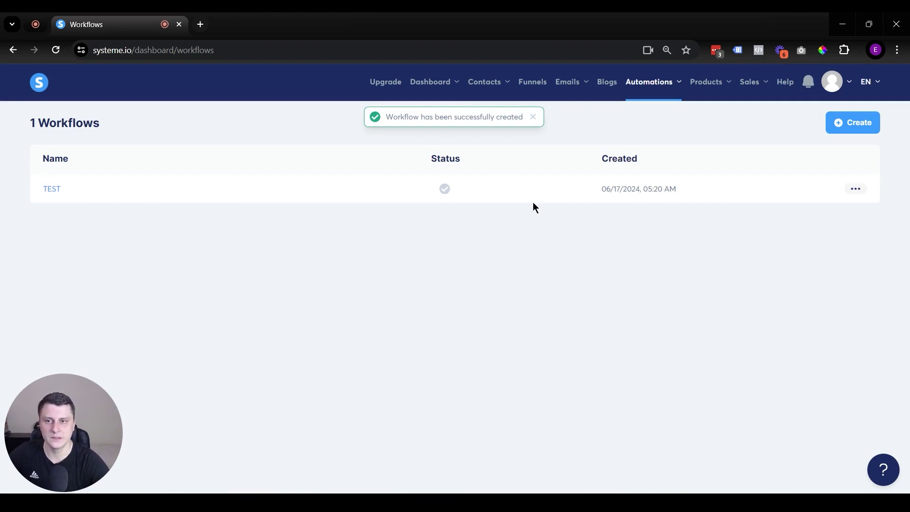
- Check the TEST row's options menu, then open the workflow in the builder
mouse_move(446, 187)
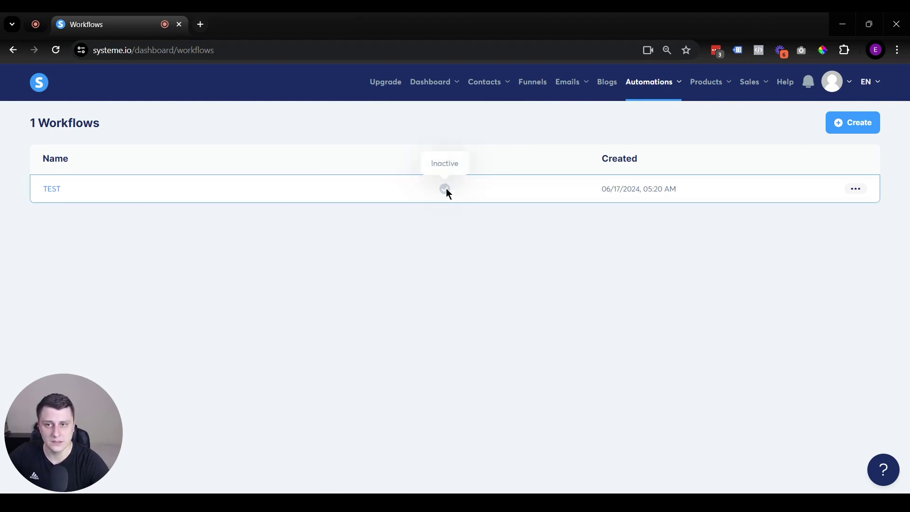
click(856, 188)
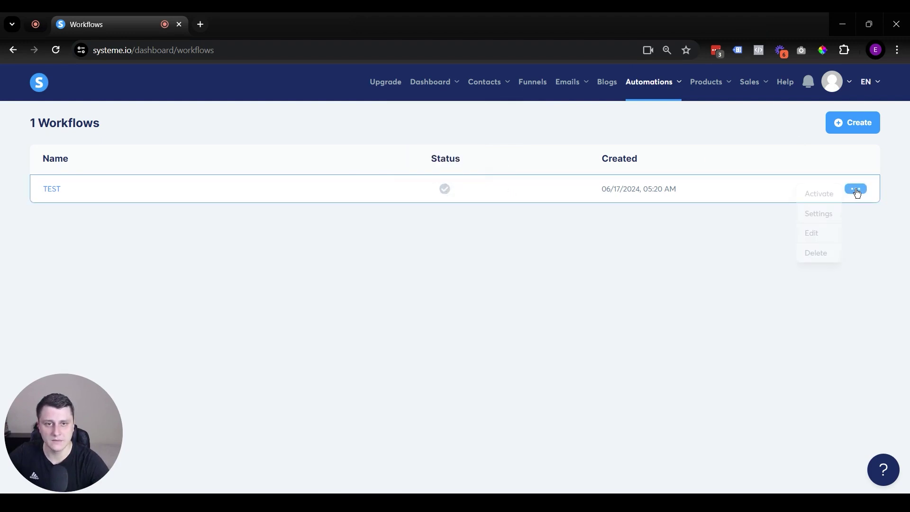
click(820, 196)
mouse_move(446, 191)
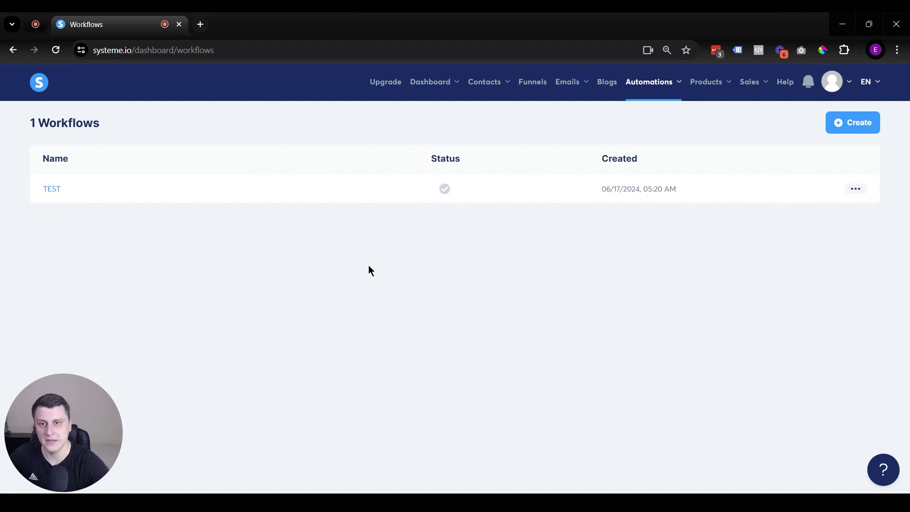
click(53, 189)
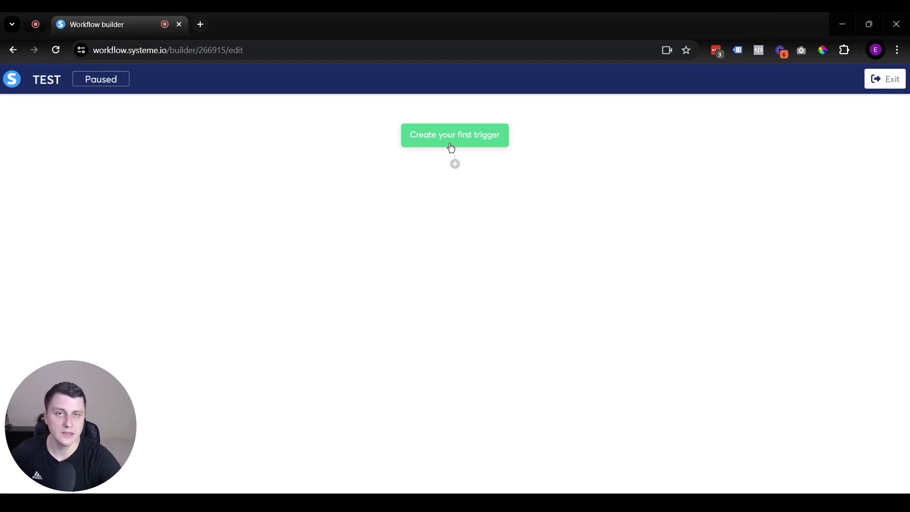
- Add a Tag added trigger for the PURCH - 1k book - Fb org tag
click(451, 148)
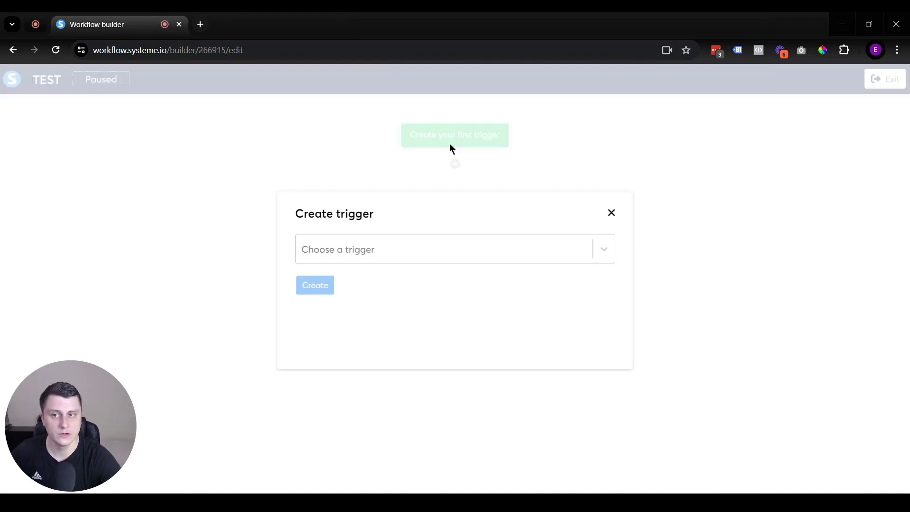
click(404, 244)
click(395, 289)
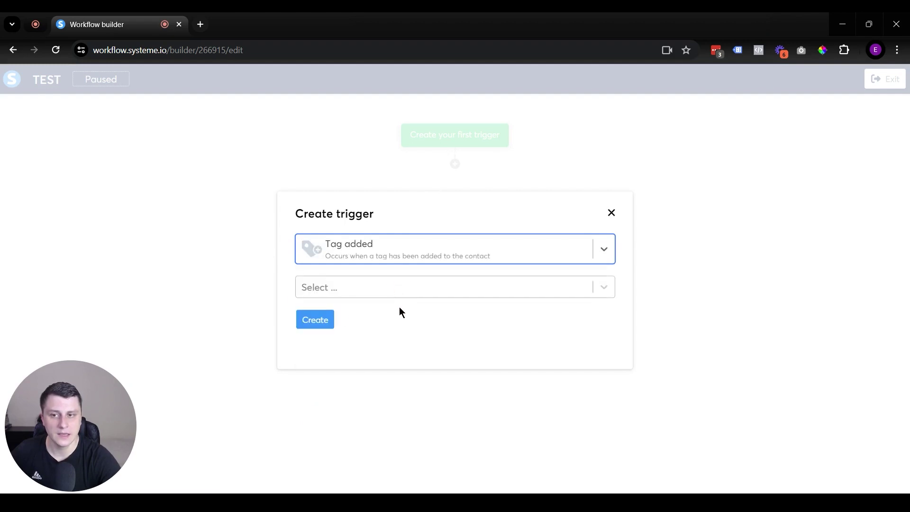
click(443, 291)
click(371, 318)
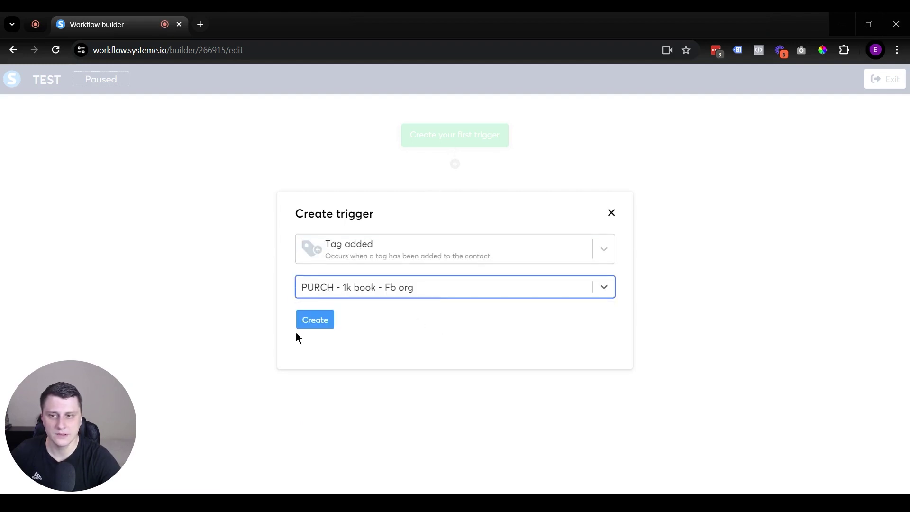
click(307, 322)
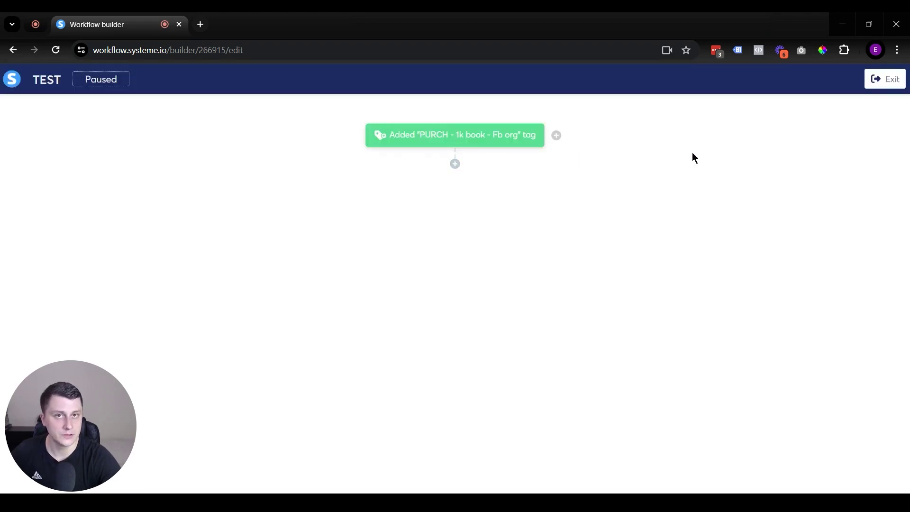
- Add a second trigger: Funnel form subscribed for the Squeeze page form
click(557, 135)
click(400, 251)
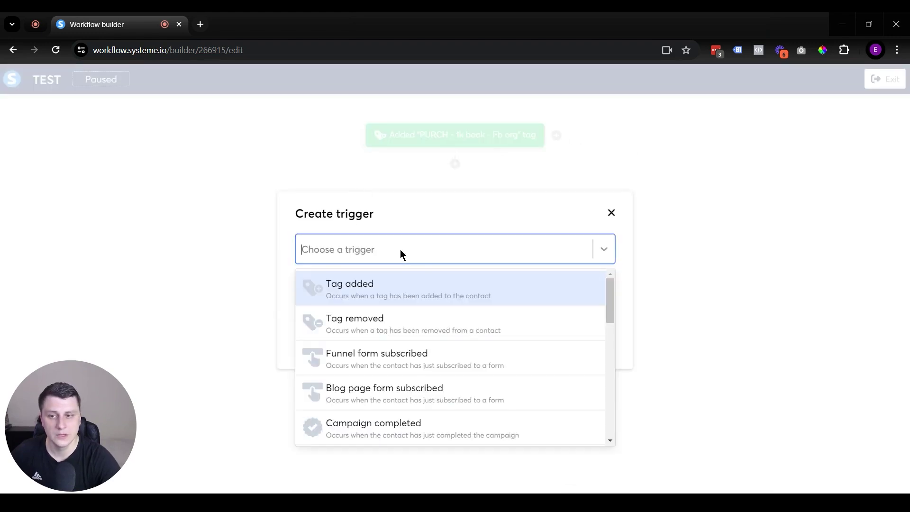
click(476, 361)
click(338, 292)
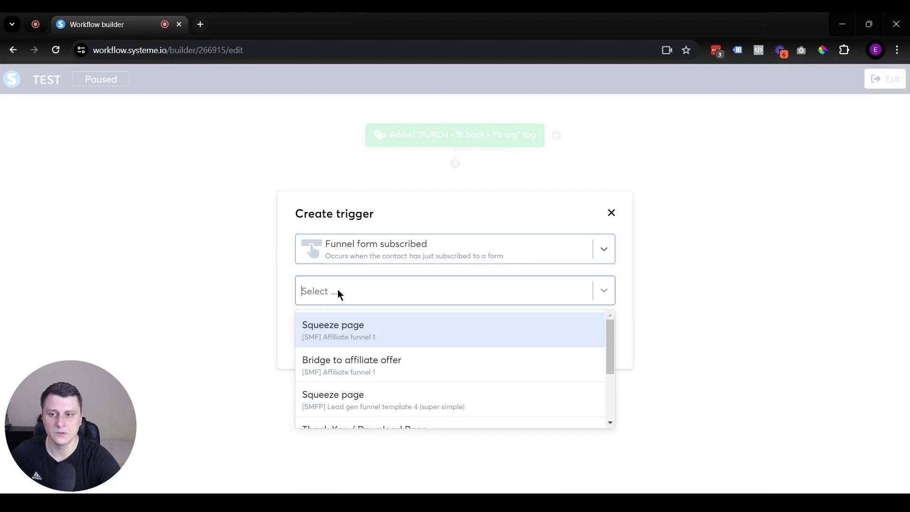
click(376, 344)
click(312, 333)
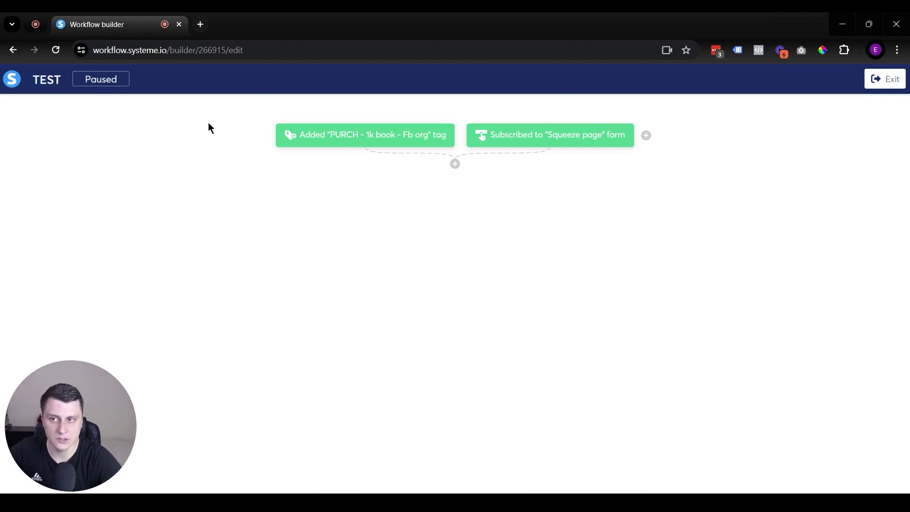
click(646, 134)
- Cancel the extra trigger and start a delay step below the two triggers
click(610, 212)
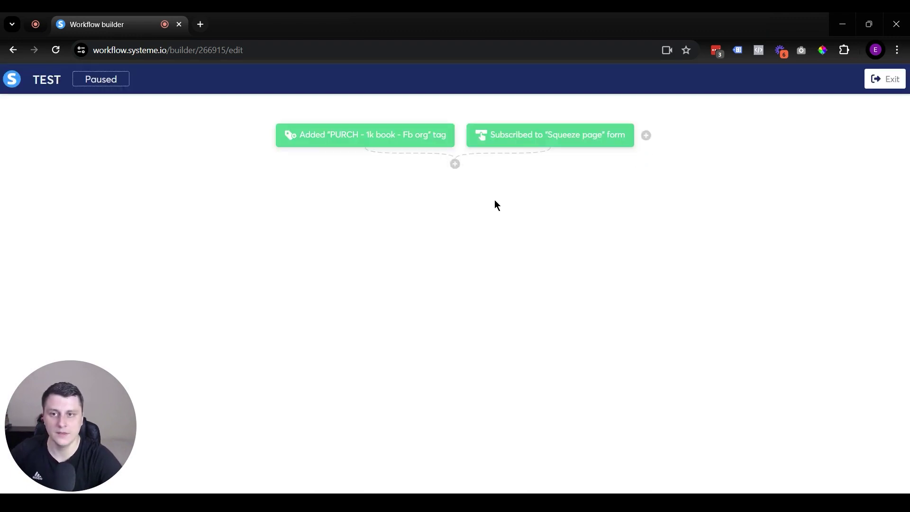
click(455, 165)
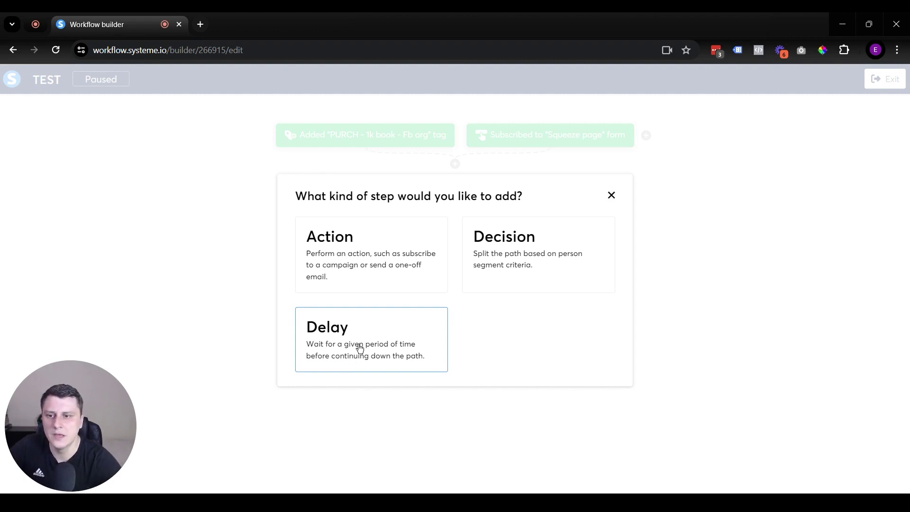
click(359, 350)
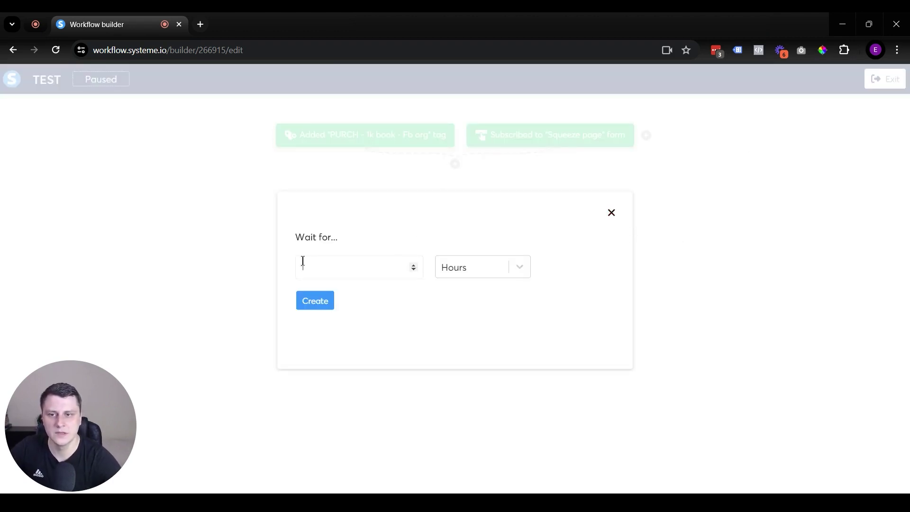
- Create a 1-hour wait step, then browse actions for the next step and cancel
click(480, 268)
click(324, 305)
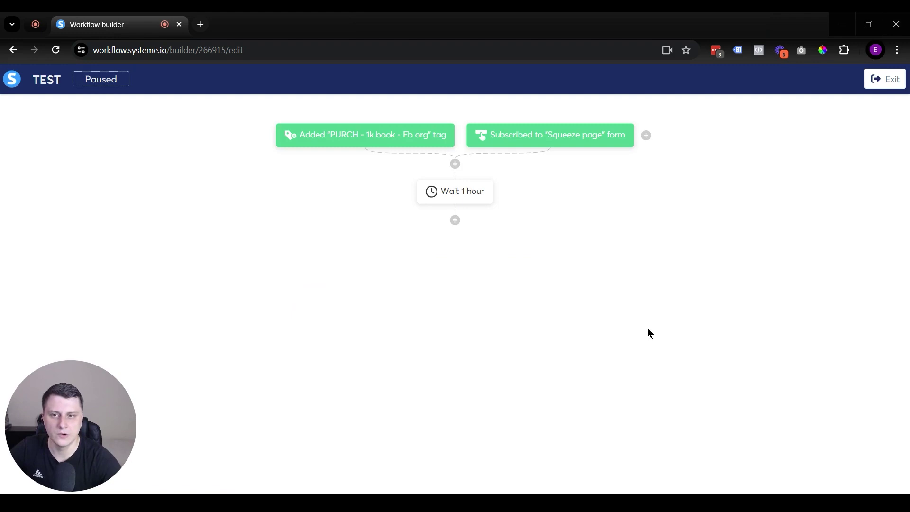
click(455, 220)
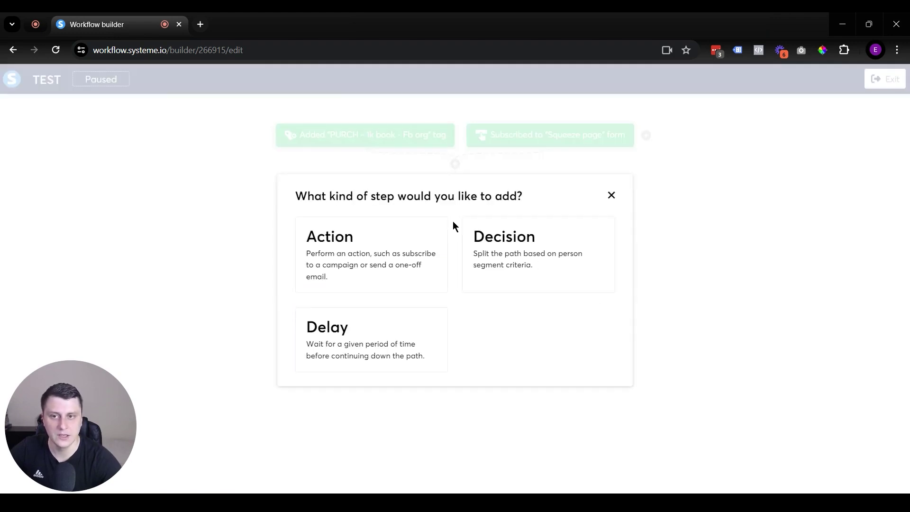
click(436, 264)
click(447, 260)
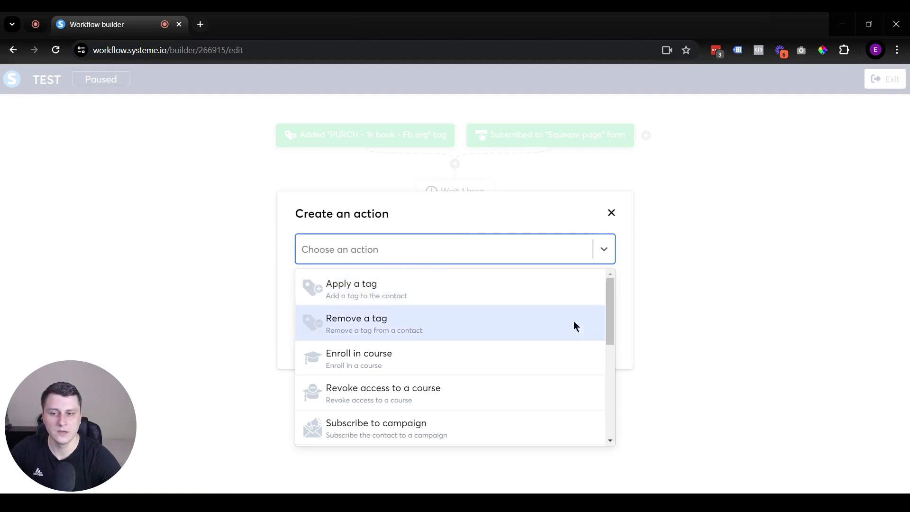
scroll(467, 315, down, 2)
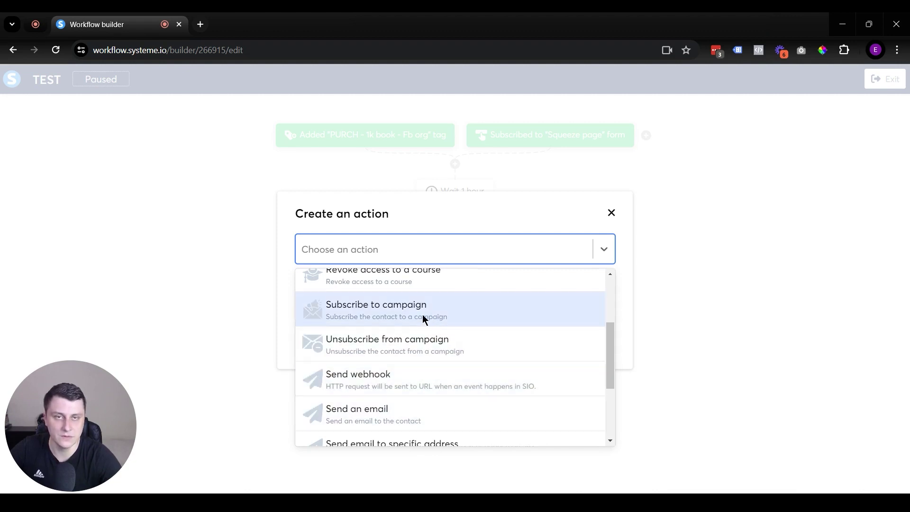
click(341, 256)
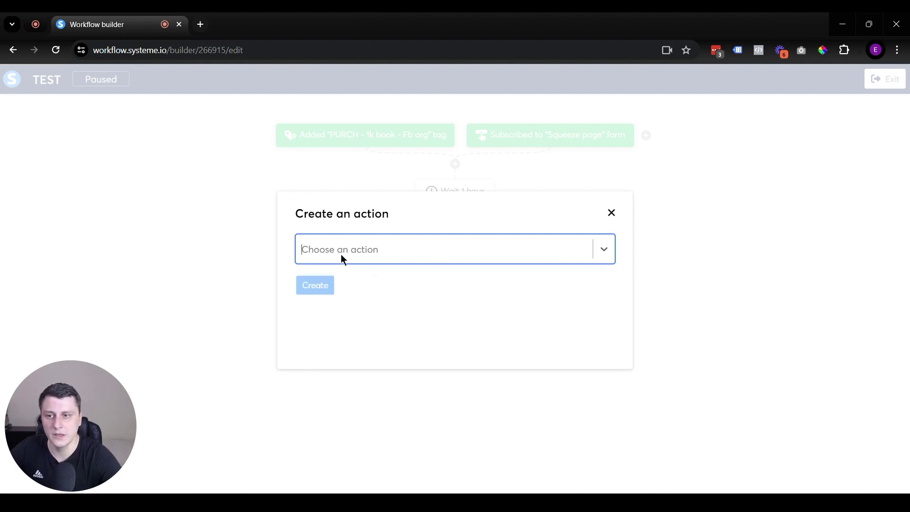
click(613, 213)
- Start a decision step after the wait and try contact activity filter conditions
click(455, 220)
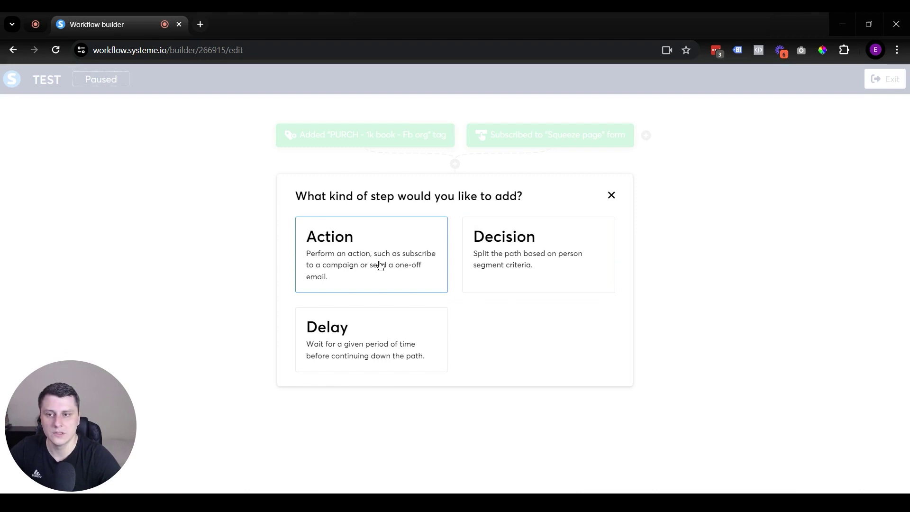
click(527, 263)
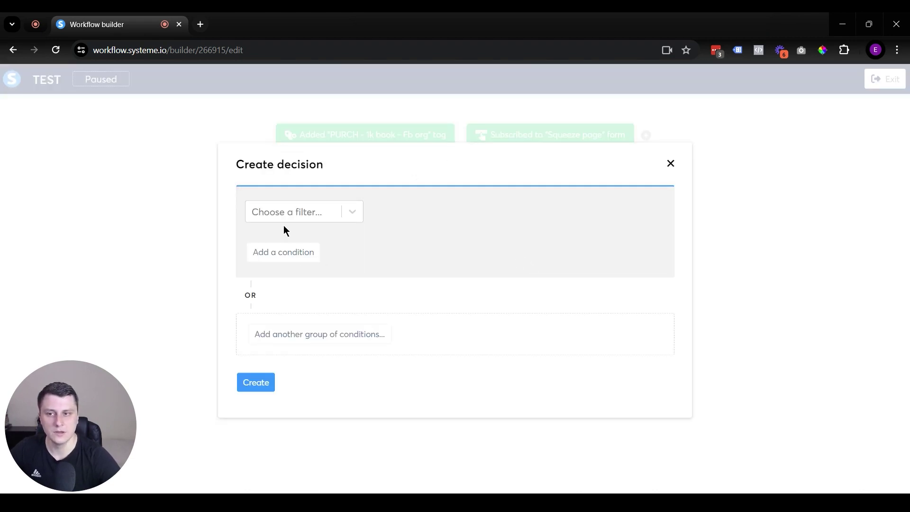
click(306, 218)
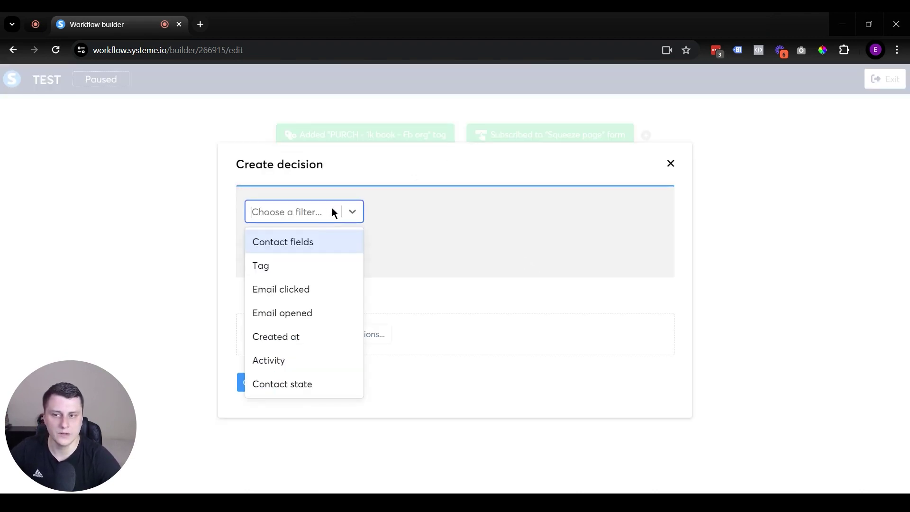
click(297, 351)
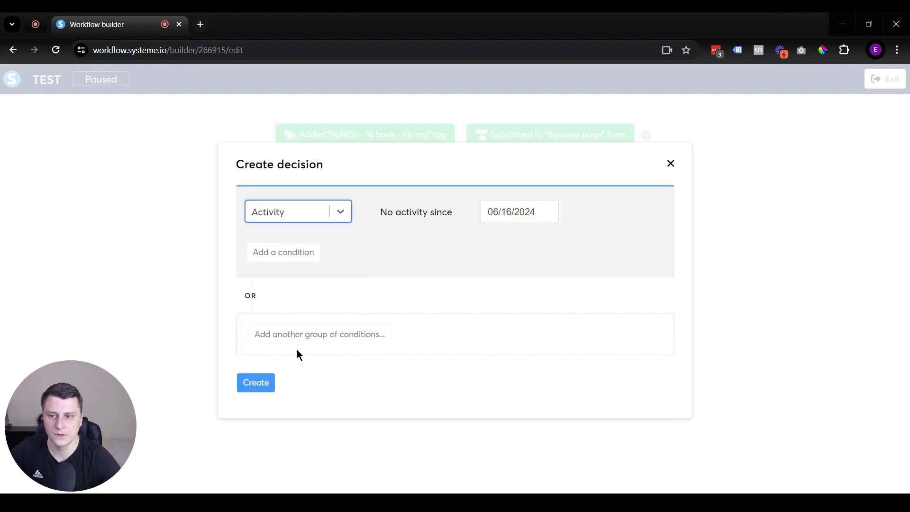
click(293, 252)
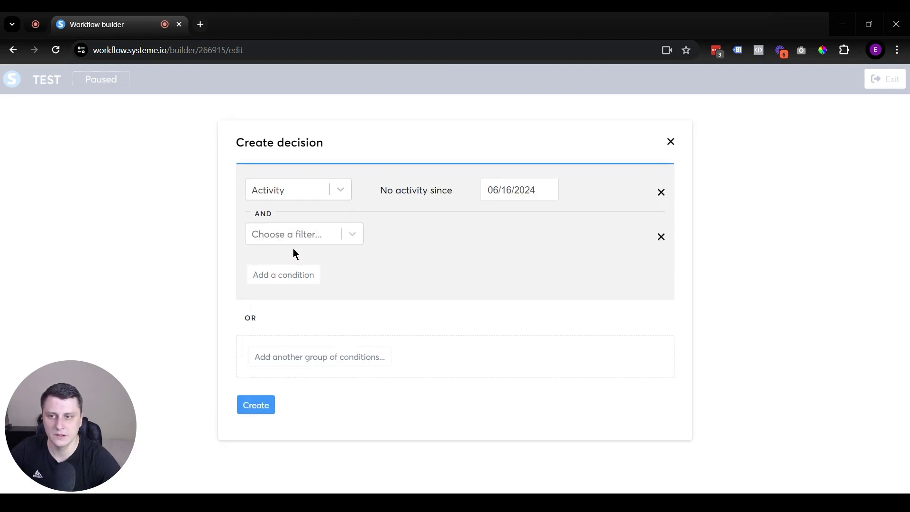
click(309, 229)
click(475, 262)
- Set the decision to Contact tagged with PURCH - 1k book - Fb org and create it
click(294, 194)
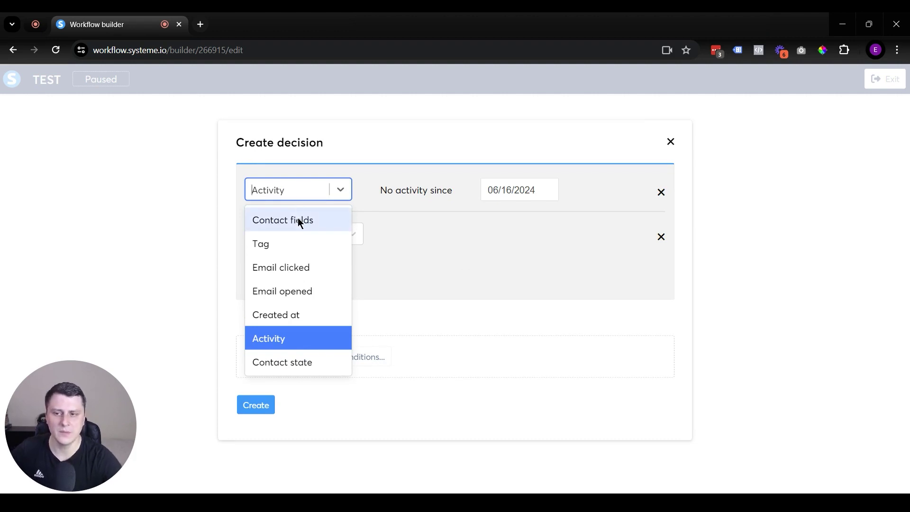
click(280, 245)
click(442, 192)
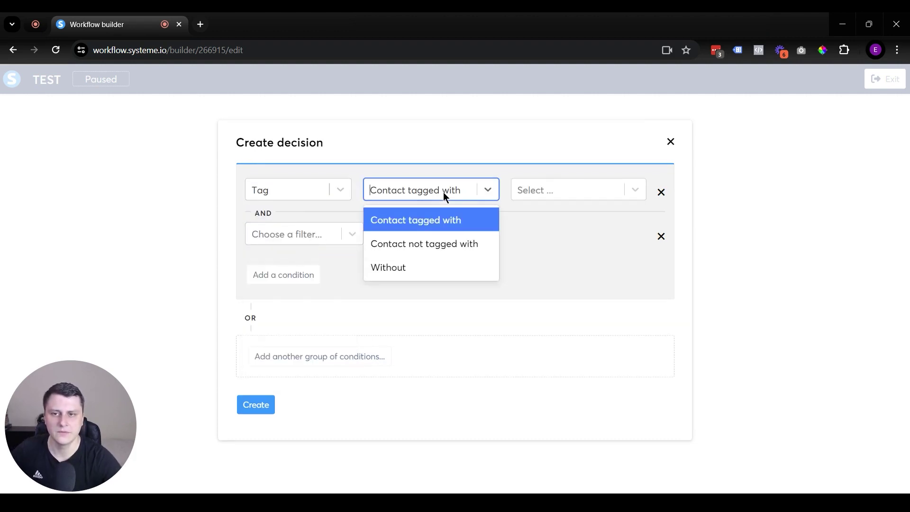
click(442, 192)
click(557, 188)
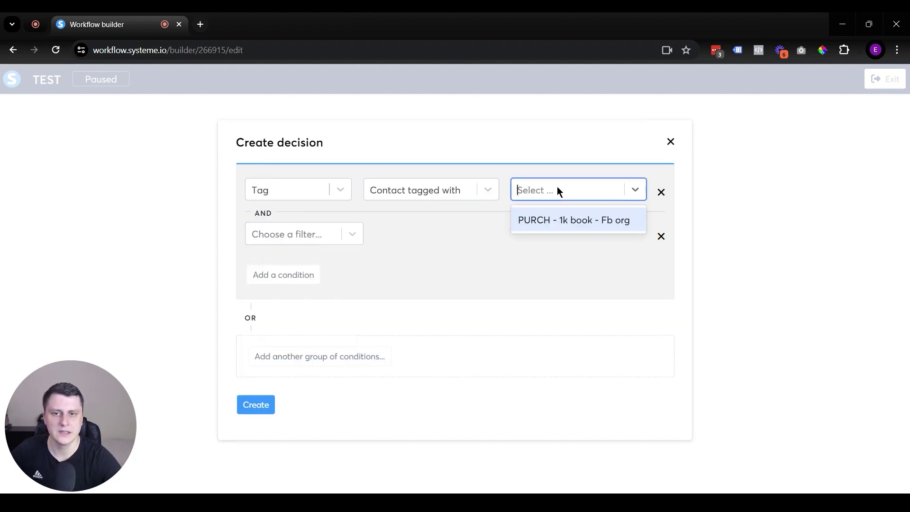
click(584, 221)
click(256, 405)
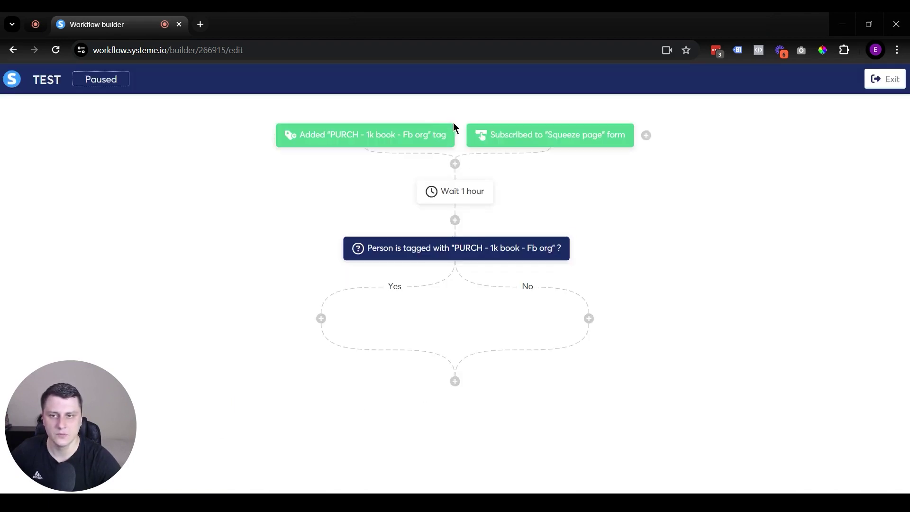
click(453, 123)
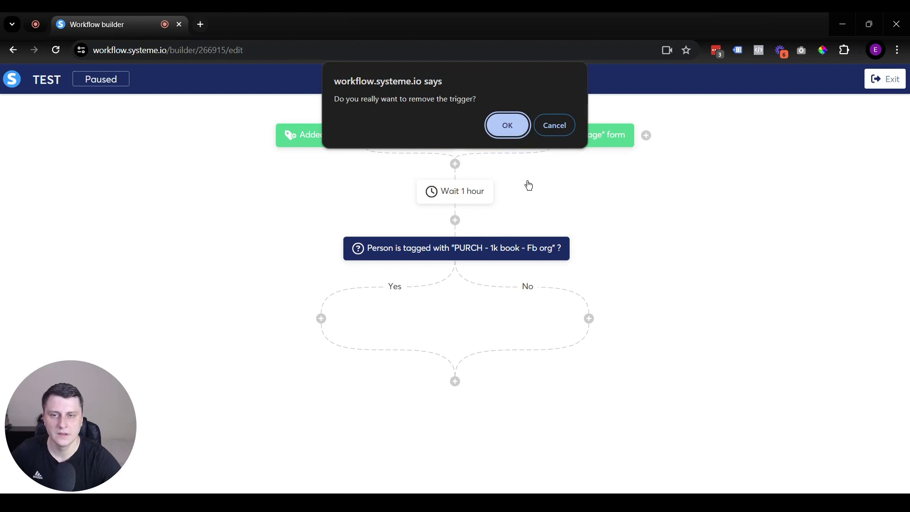
- Delete the tag-added trigger, leaving the Squeeze page form trigger, and begin a step on the No branch
click(505, 133)
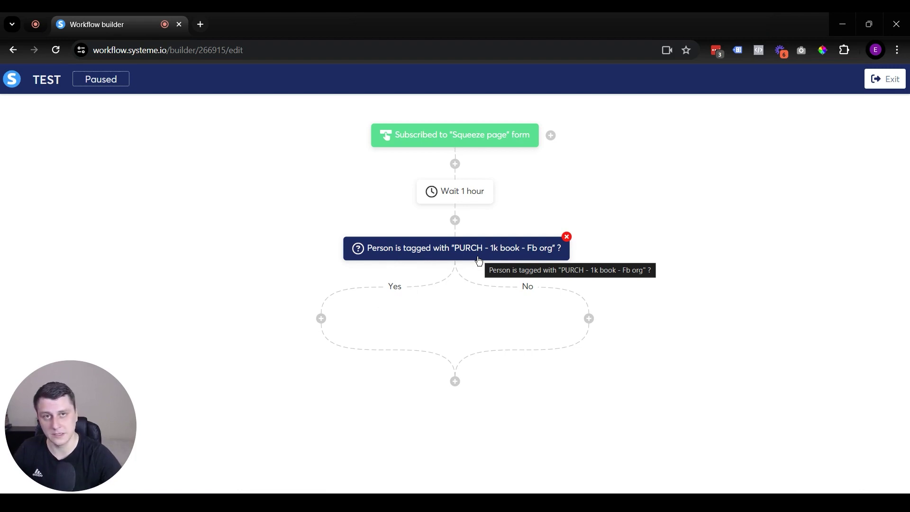
click(589, 318)
- Add a No-branch action subscribing contacts to the '[SMF] Free book confirmation email' campaign, then review it
click(343, 265)
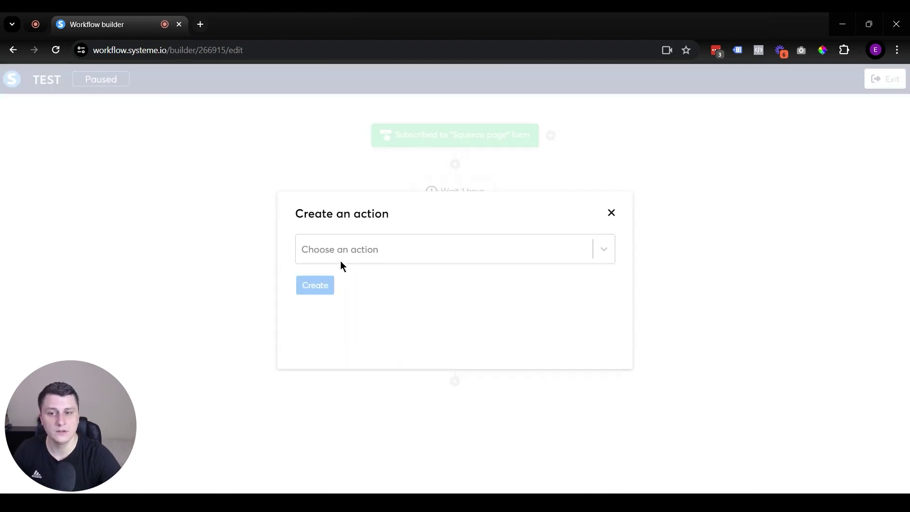
click(371, 249)
scroll(420, 393, down, 2)
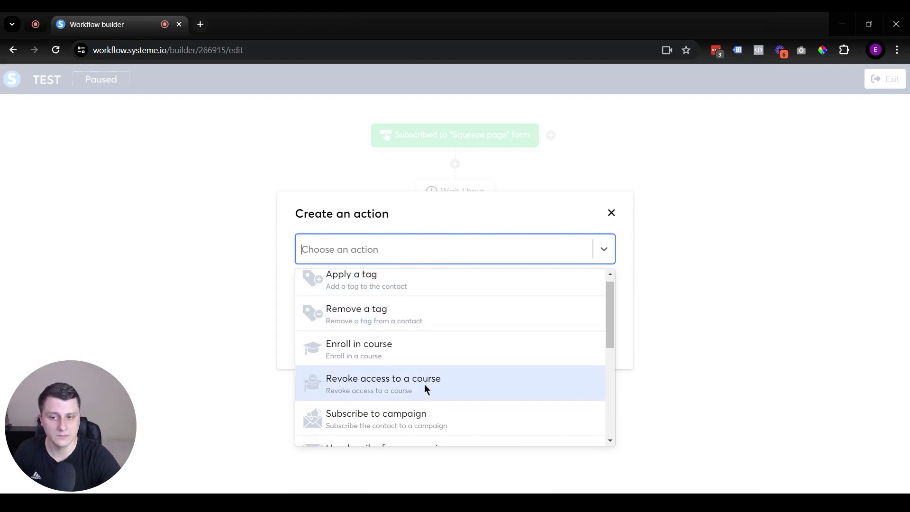
click(436, 374)
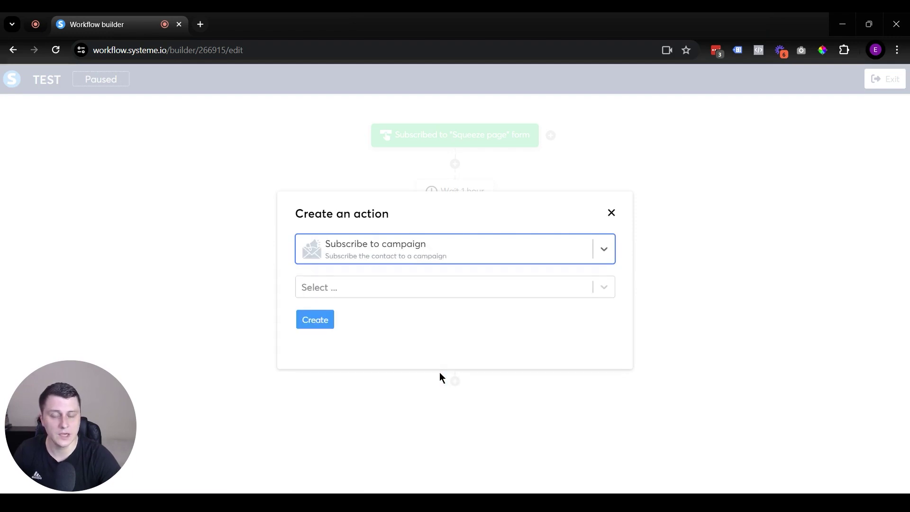
click(310, 292)
click(348, 318)
click(313, 318)
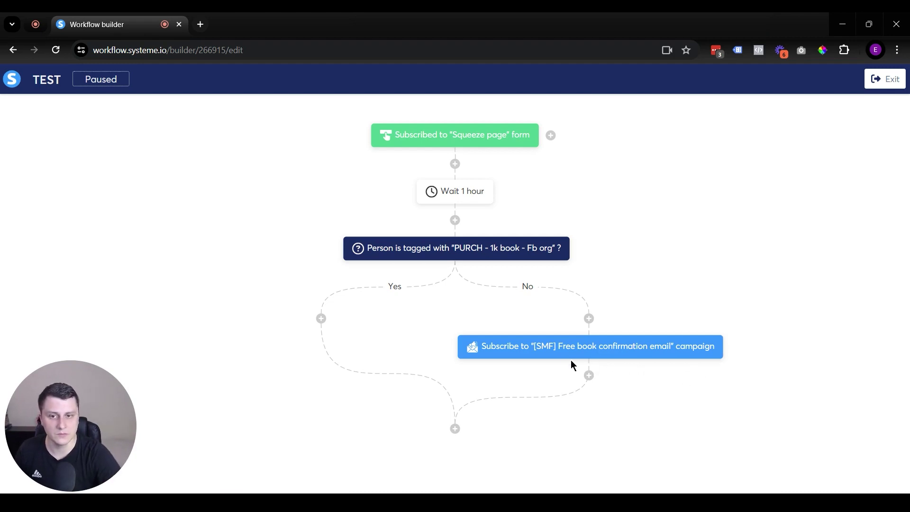
drag(552, 346, 673, 350)
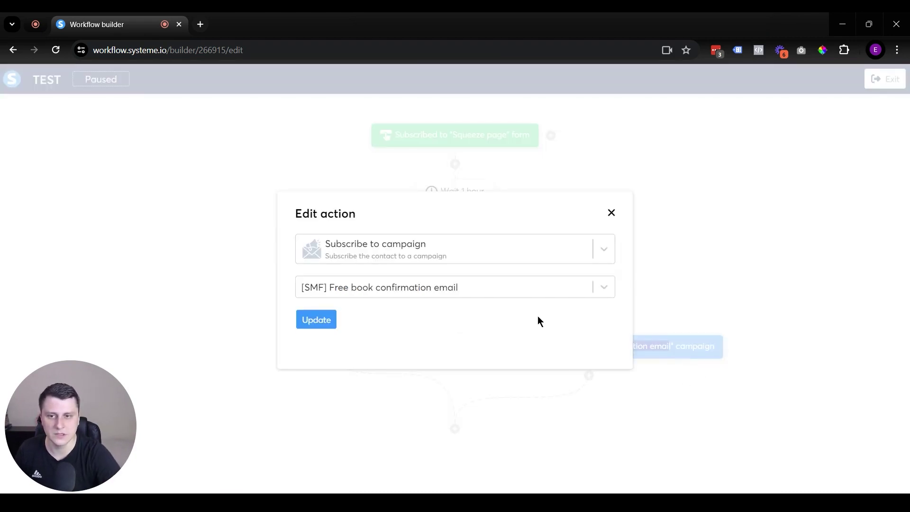
click(611, 213)
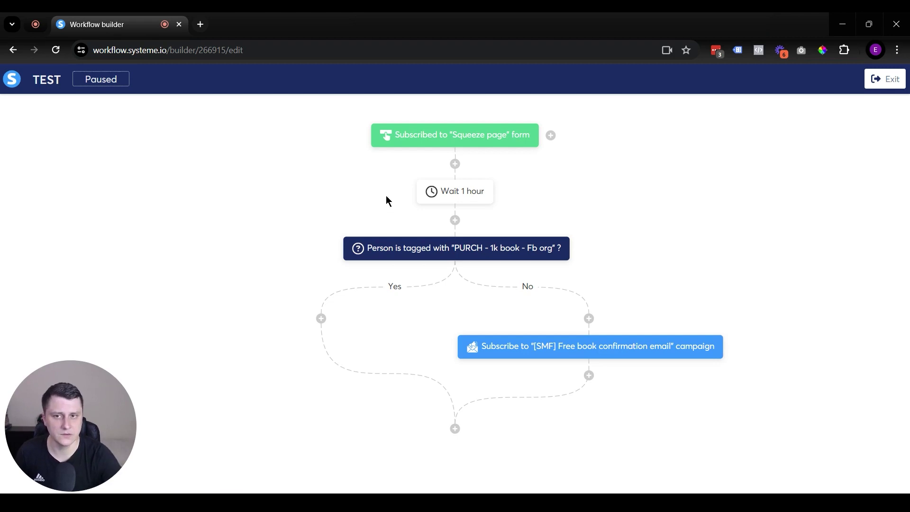
- Start a delay step below the campaign action but cancel it, leaving the workflow unchanged
click(588, 377)
click(336, 377)
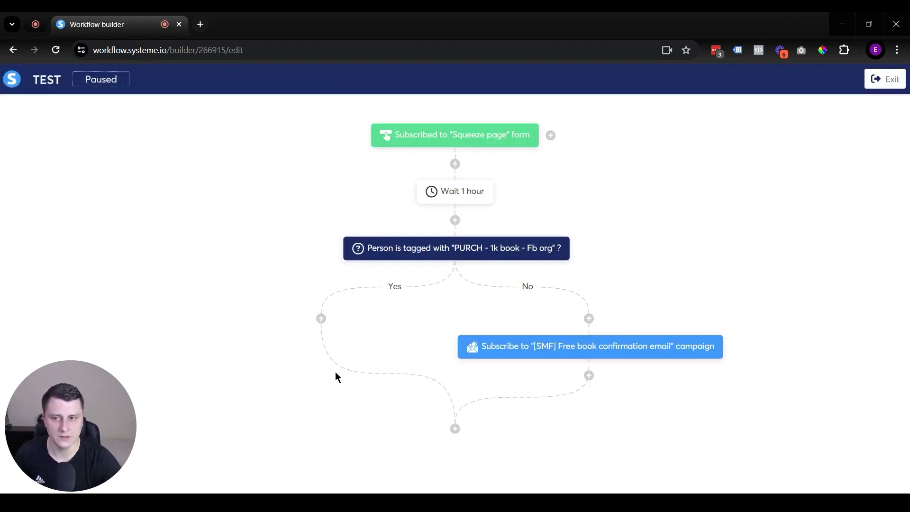
click(610, 212)
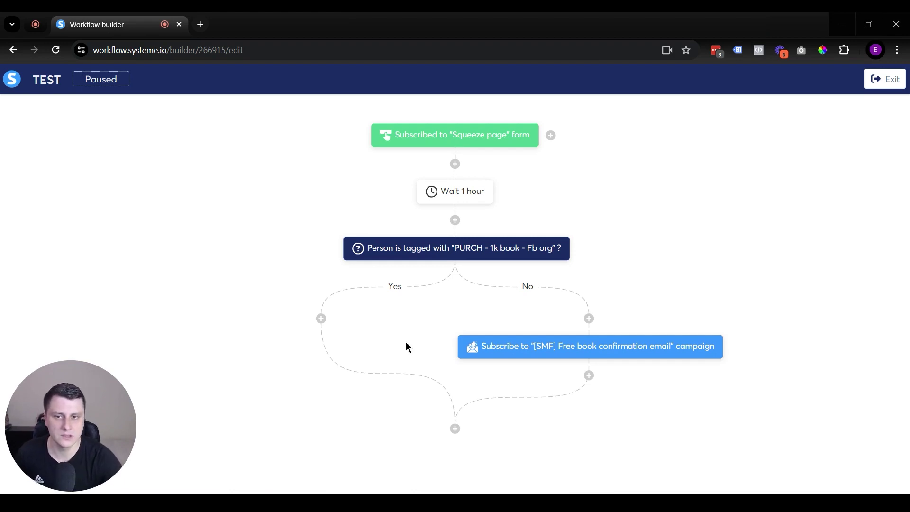
mouse_move(487, 362)
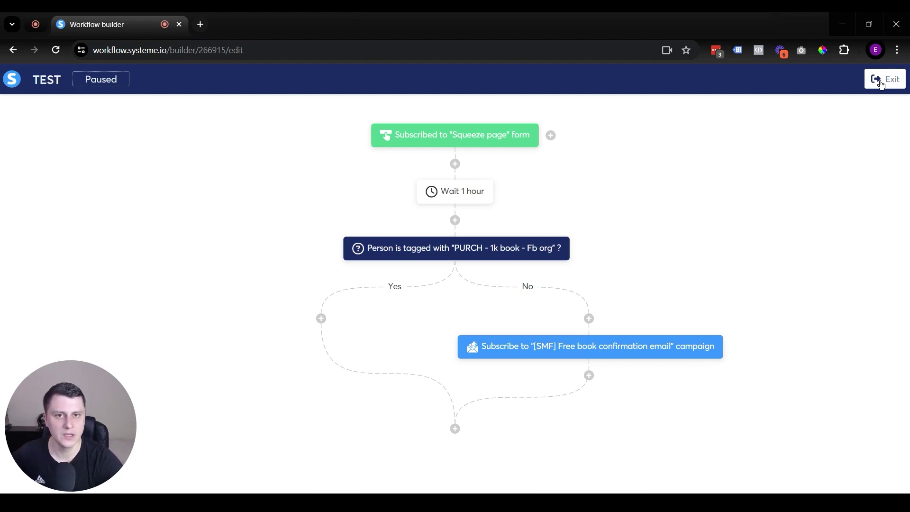
mouse_move(494, 193)
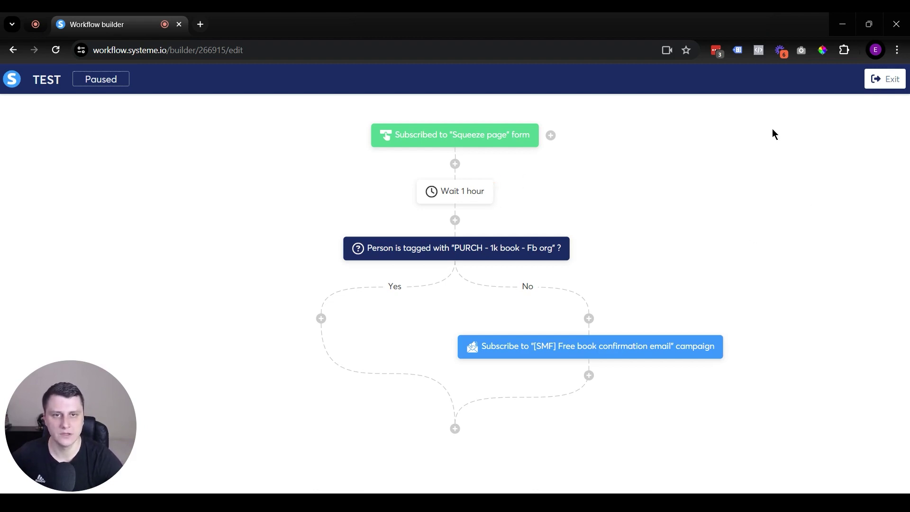
- Exit the workflow builder and view the Automations rules list, beginning a new rule
click(877, 80)
mouse_move(660, 93)
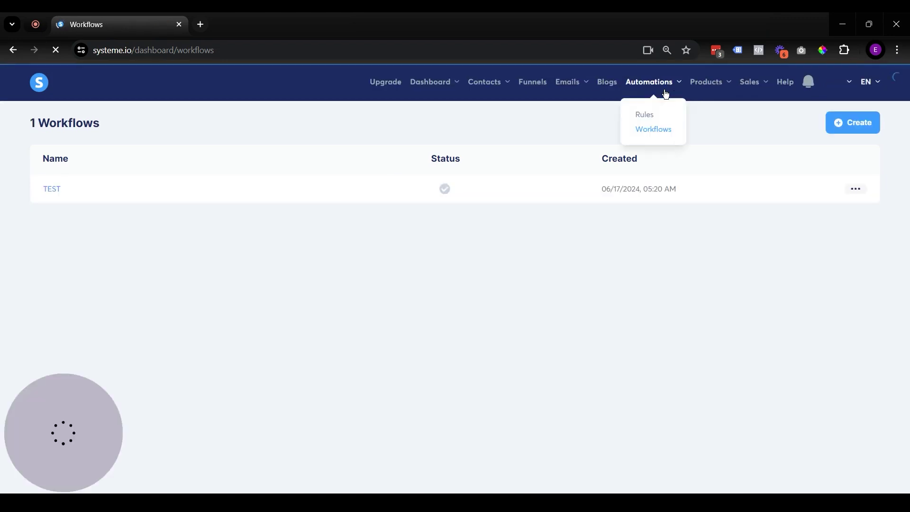
click(652, 117)
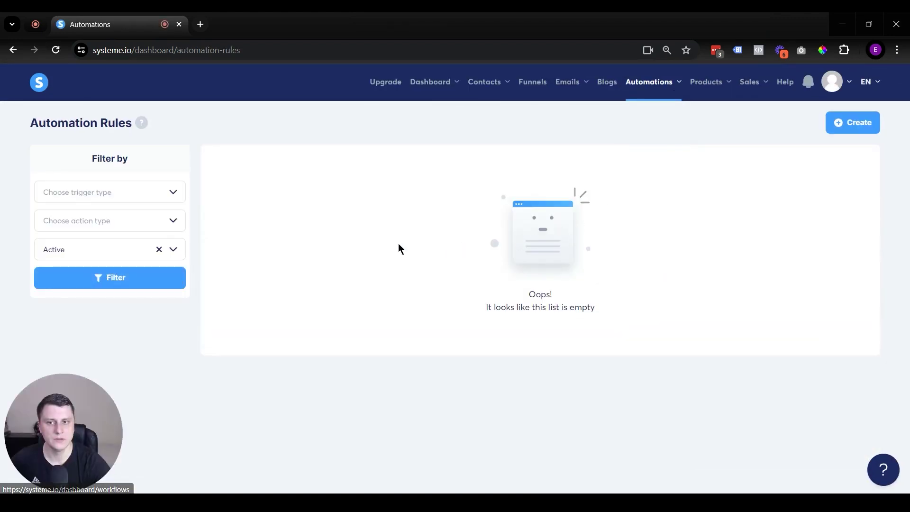
click(866, 126)
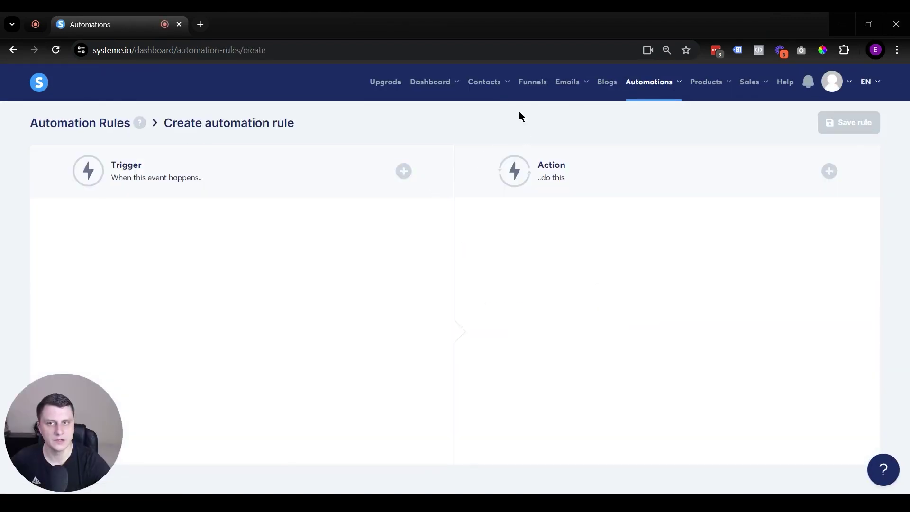
- Check the [SMF] Basic sales page funnel's automation rules, cancel adding one, and return to Workflows
click(543, 84)
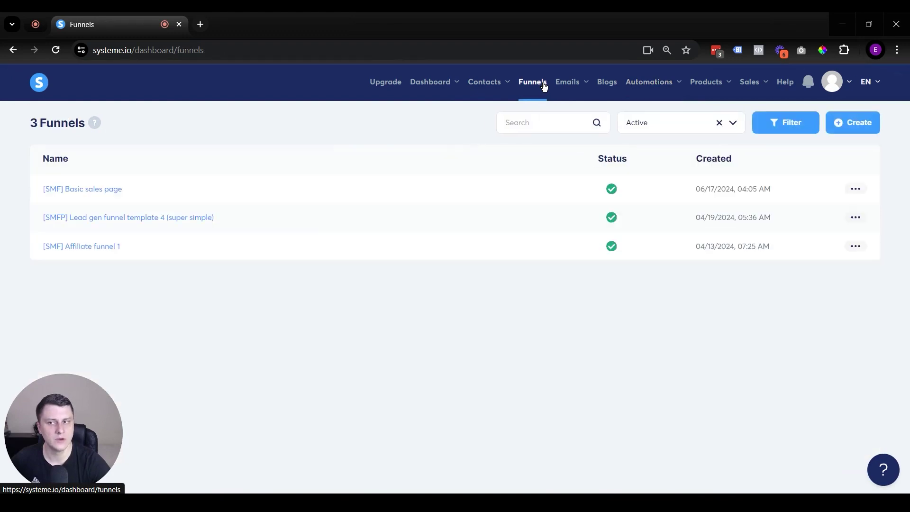
click(105, 189)
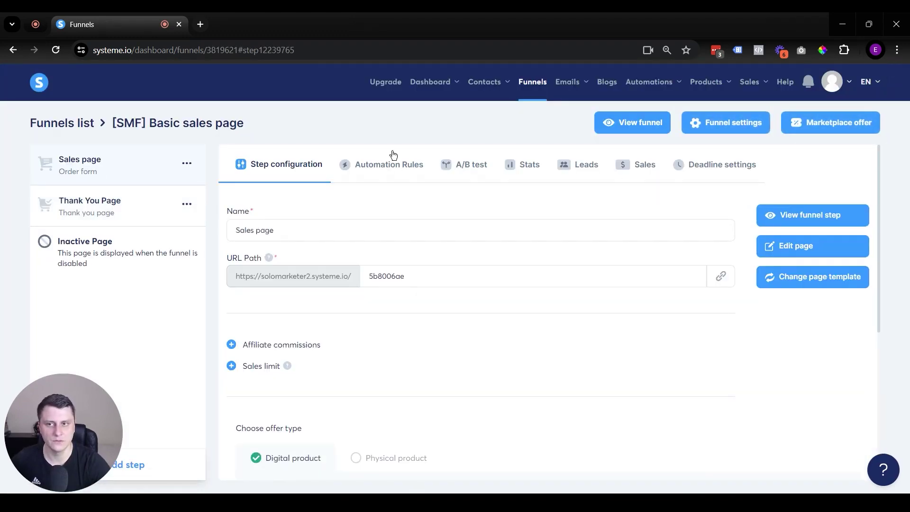
click(376, 171)
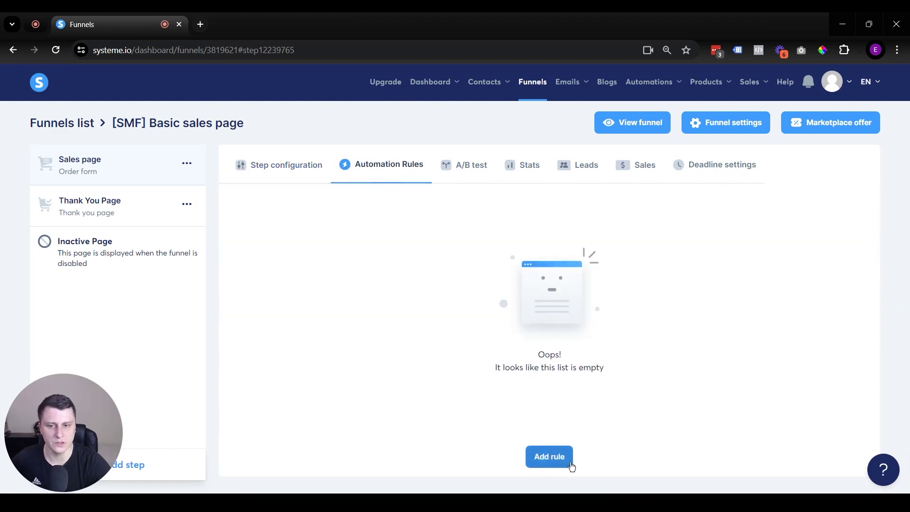
click(570, 465)
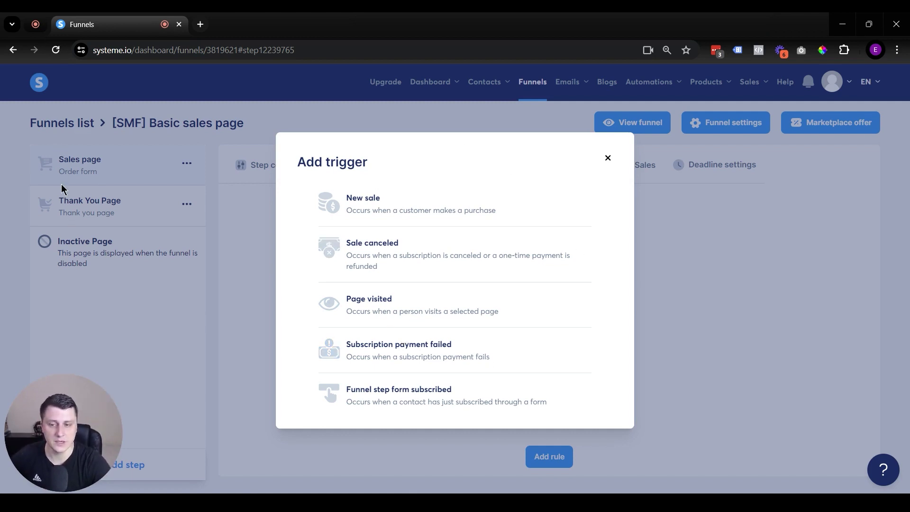
click(608, 158)
mouse_move(654, 83)
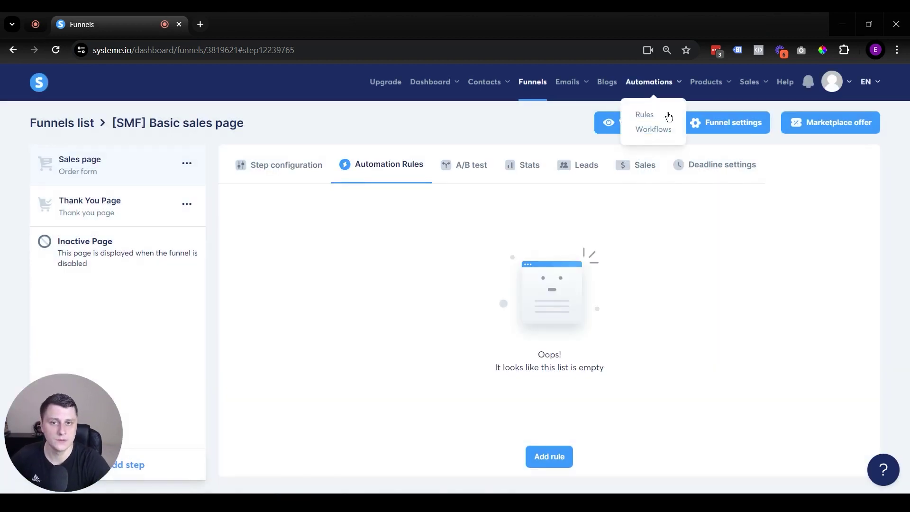
click(654, 129)
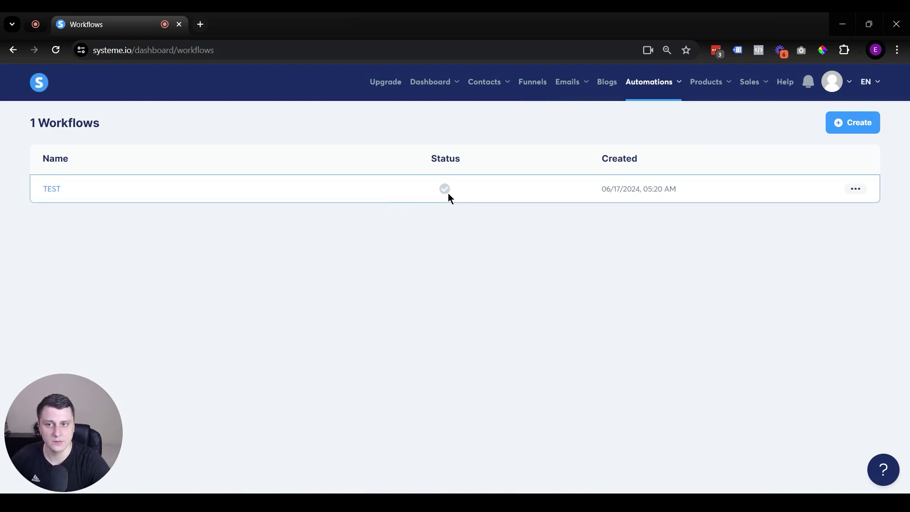
- Activate the TEST workflow and confirm
click(857, 189)
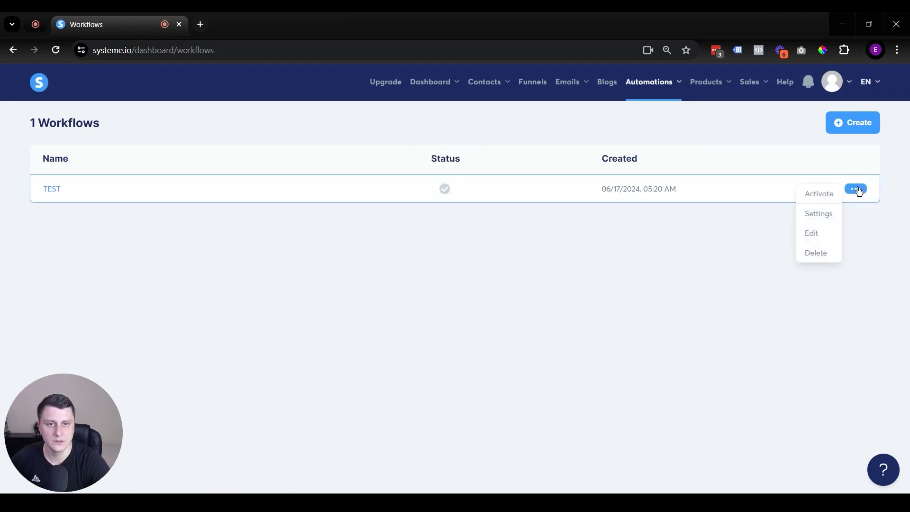
click(830, 195)
click(376, 317)
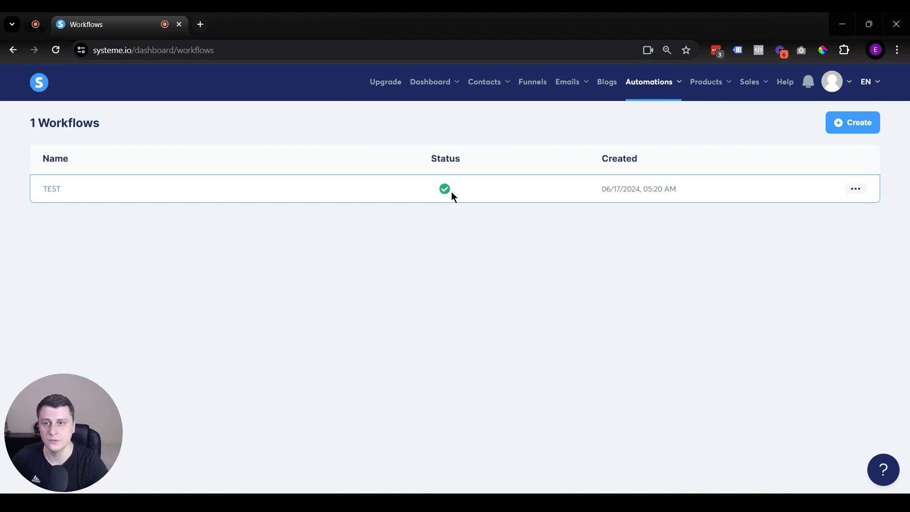
- Deactivate the TEST workflow again and confirm
click(851, 190)
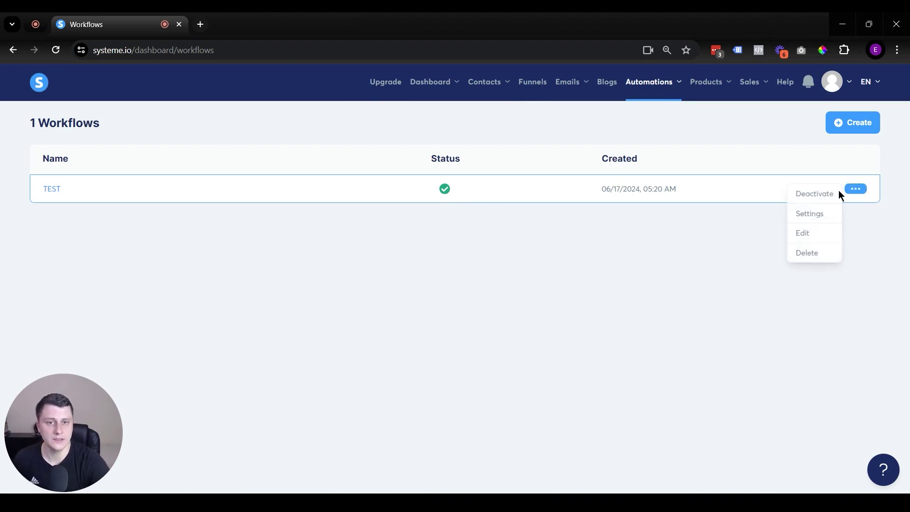
click(812, 196)
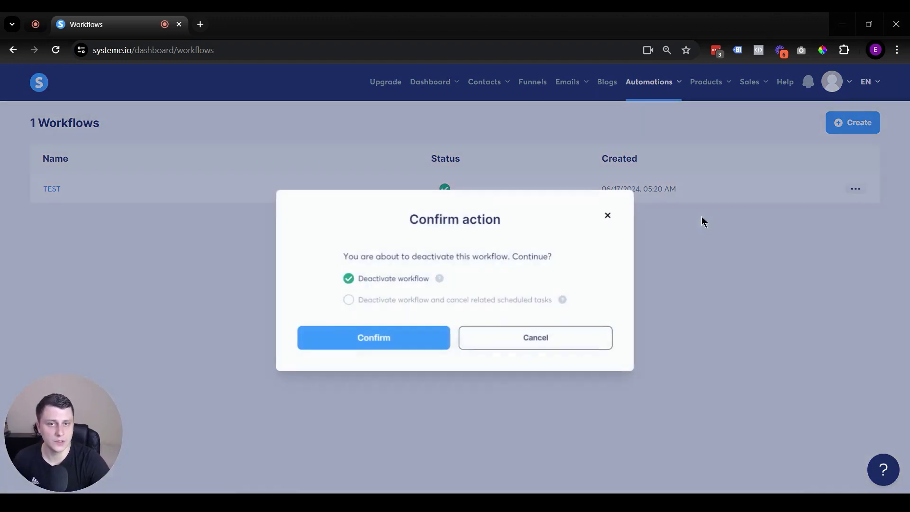
click(417, 338)
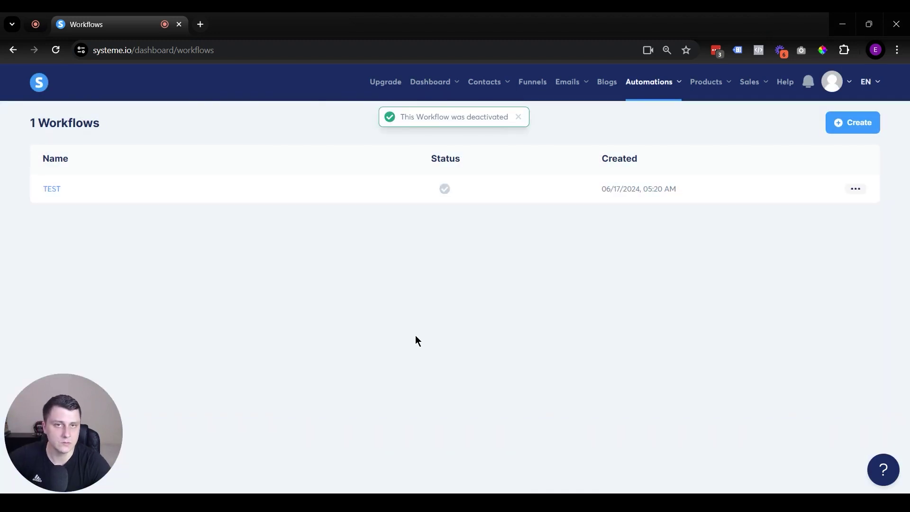